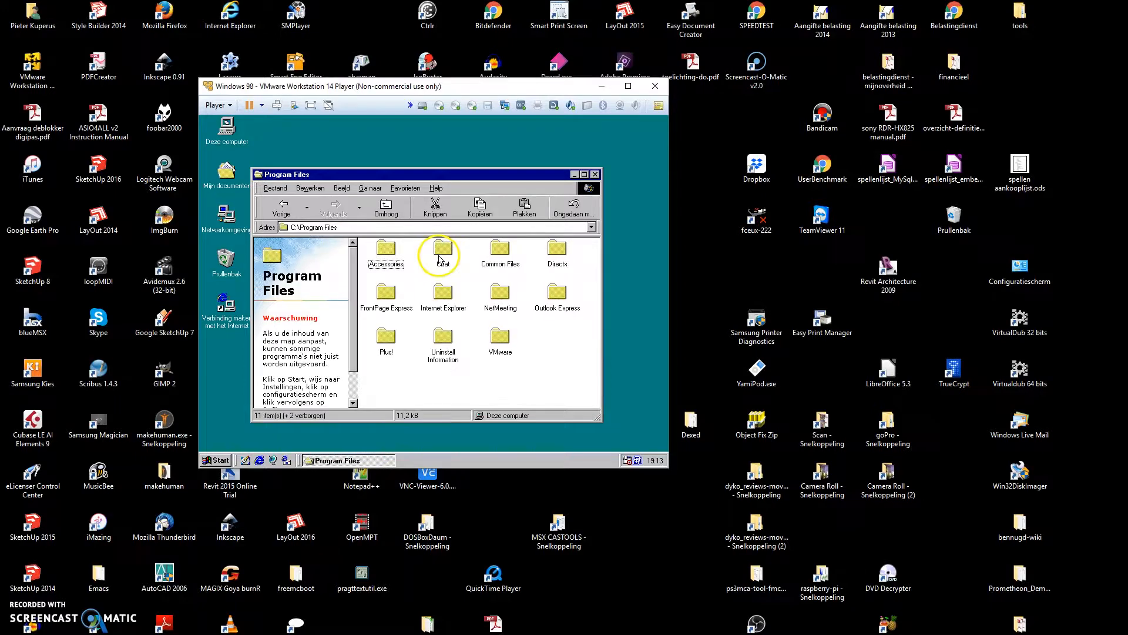
Step: Run Dxinfo from the Directx Setup folder, review the listed DirectX components and drivers, and close the information window
{"action": "double_click", "coordinate": [560, 250]}
{"action": "left_click", "coordinate": [395, 259]}
{"action": "double_click", "coordinate": [398, 259]}
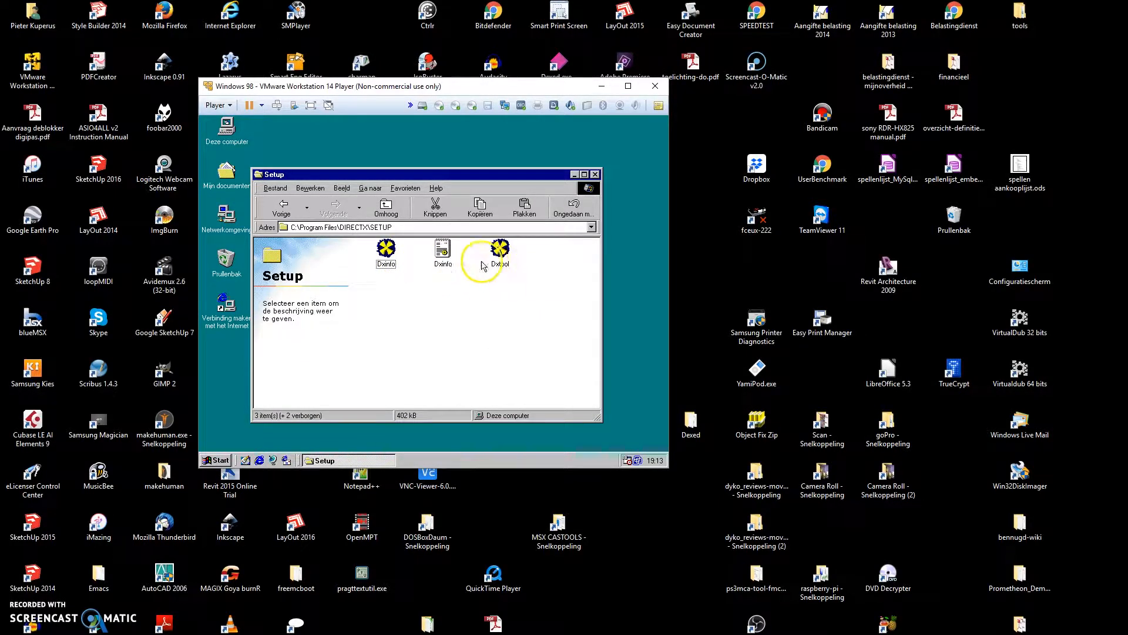
{"action": "double_click", "coordinate": [385, 249]}
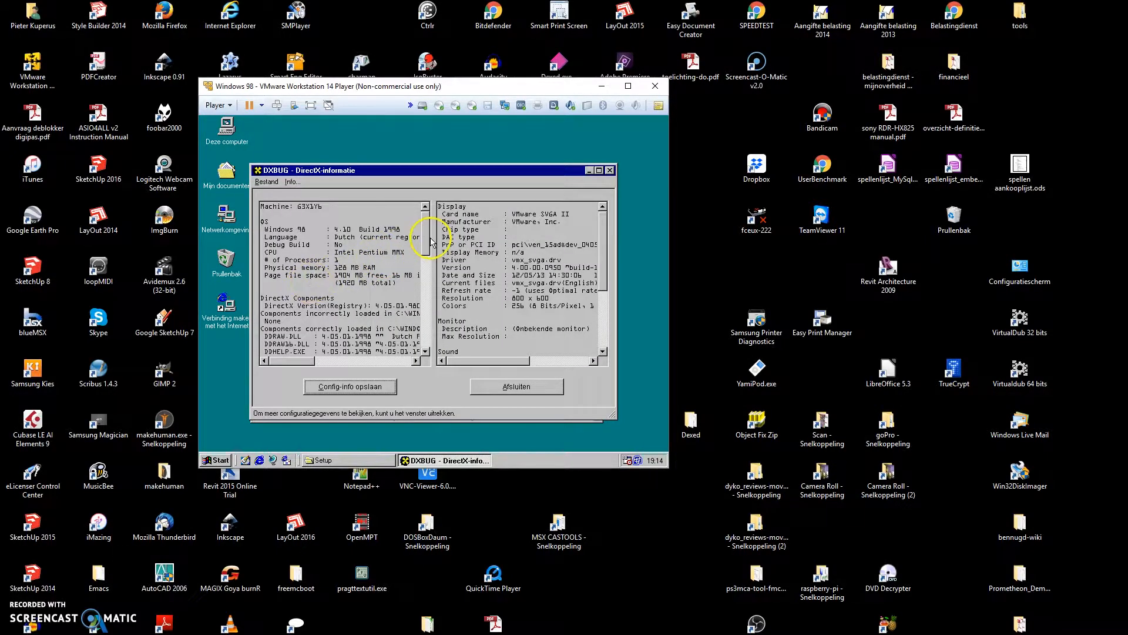
{"action": "left_click_drag", "start_coordinate": [429, 242], "coordinate": [424, 326]}
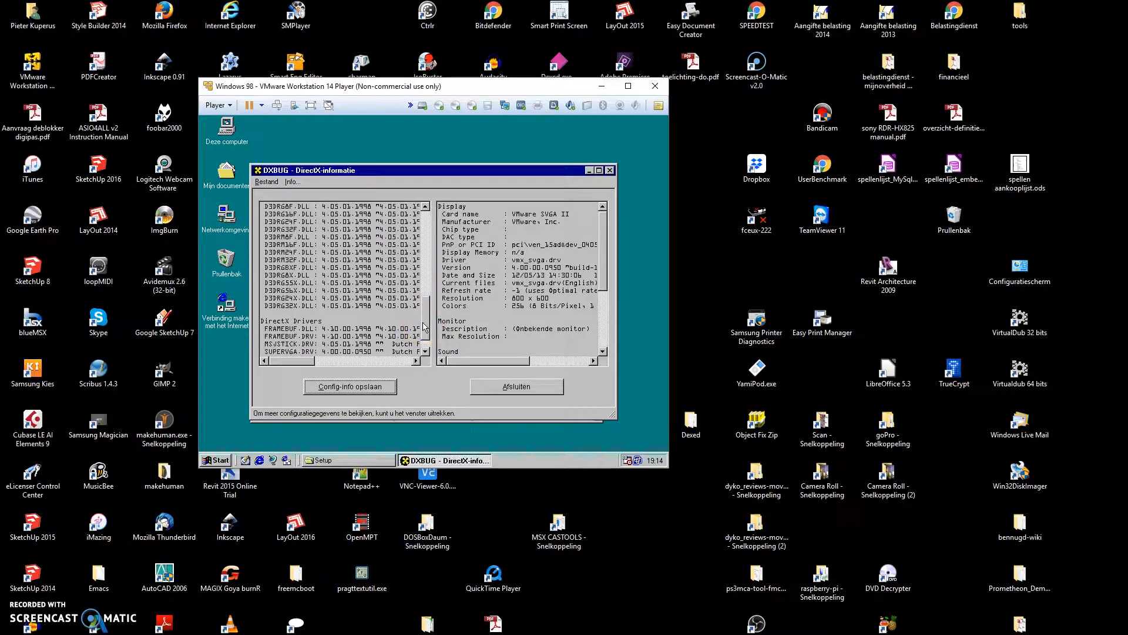
{"action": "left_click", "coordinate": [609, 170]}
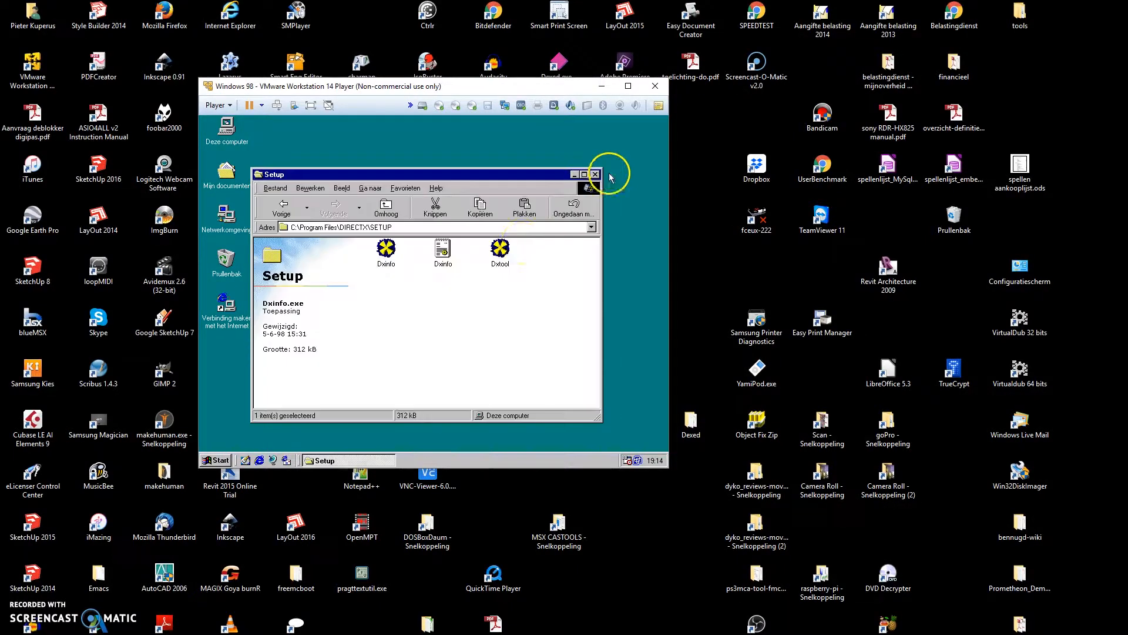
Step: Run Dxtool, apply its settings with Direct3D and DirectDraw hardware acceleration both enabled, and close the tool and the Setup folder
{"action": "double_click", "coordinate": [496, 262]}
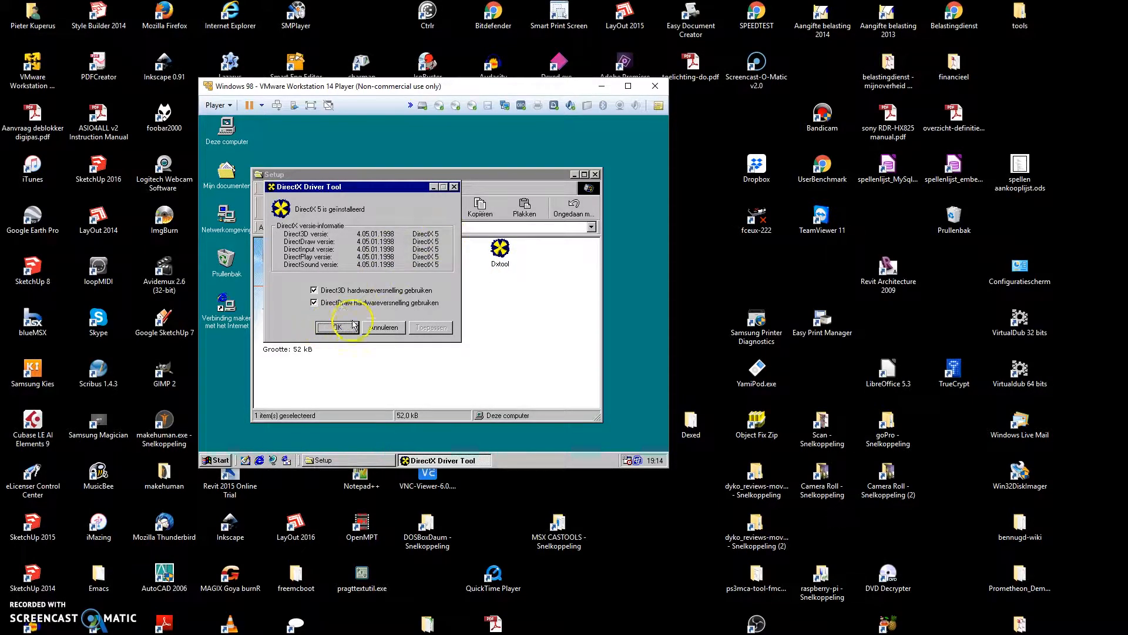
{"action": "left_click", "coordinate": [314, 291]}
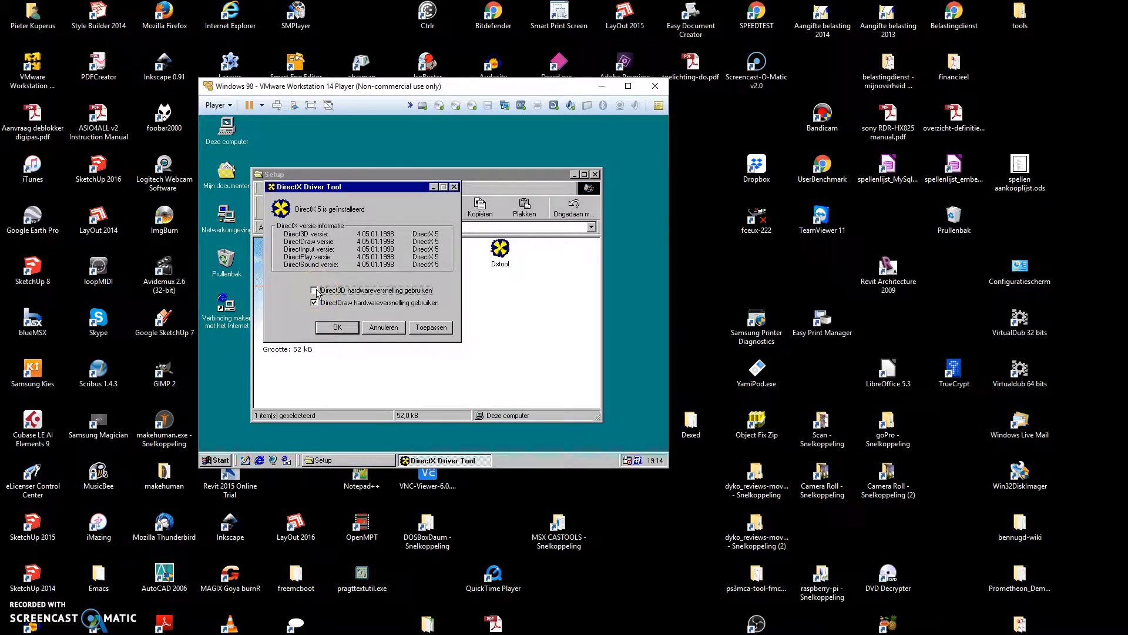
{"action": "left_click", "coordinate": [315, 290]}
{"action": "left_click", "coordinate": [429, 327]}
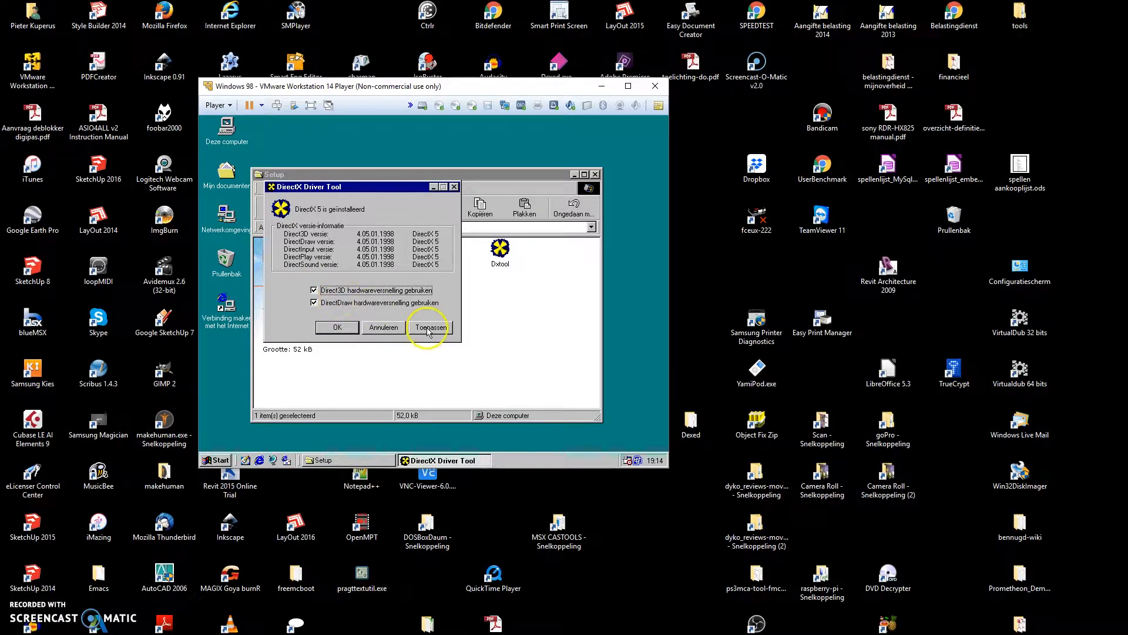
{"action": "left_click", "coordinate": [353, 328]}
{"action": "left_click", "coordinate": [595, 174]}
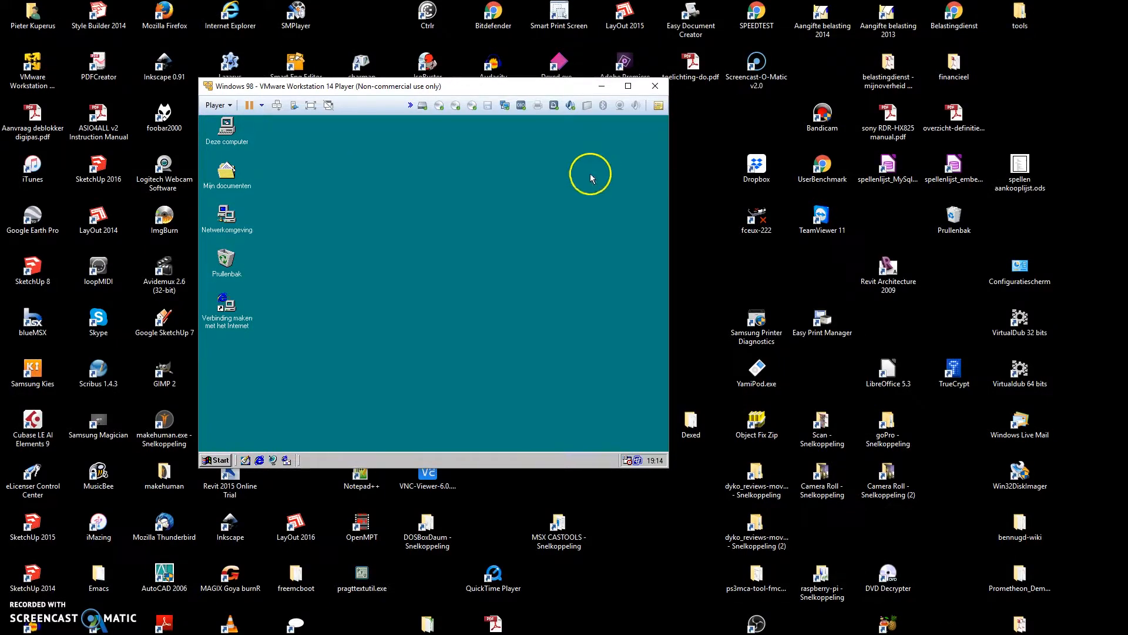
Step: Explore the contents of CD-ROM drive E: from Deze computer and select the Anxiety program
{"action": "double_click", "coordinate": [227, 132]}
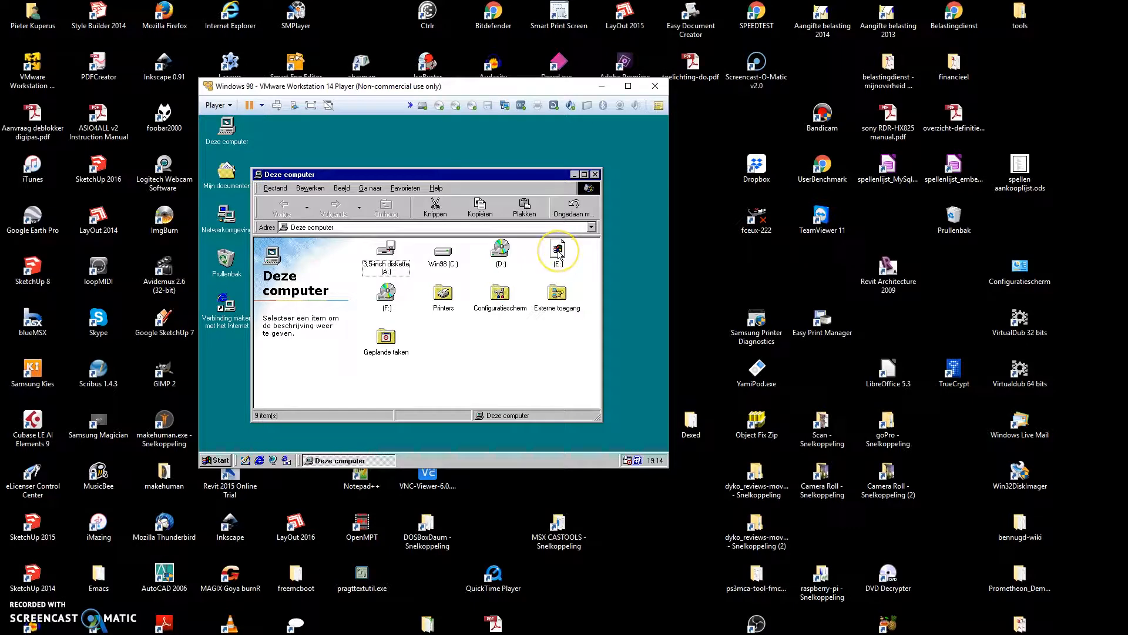
{"action": "right_click", "coordinate": [558, 253]}
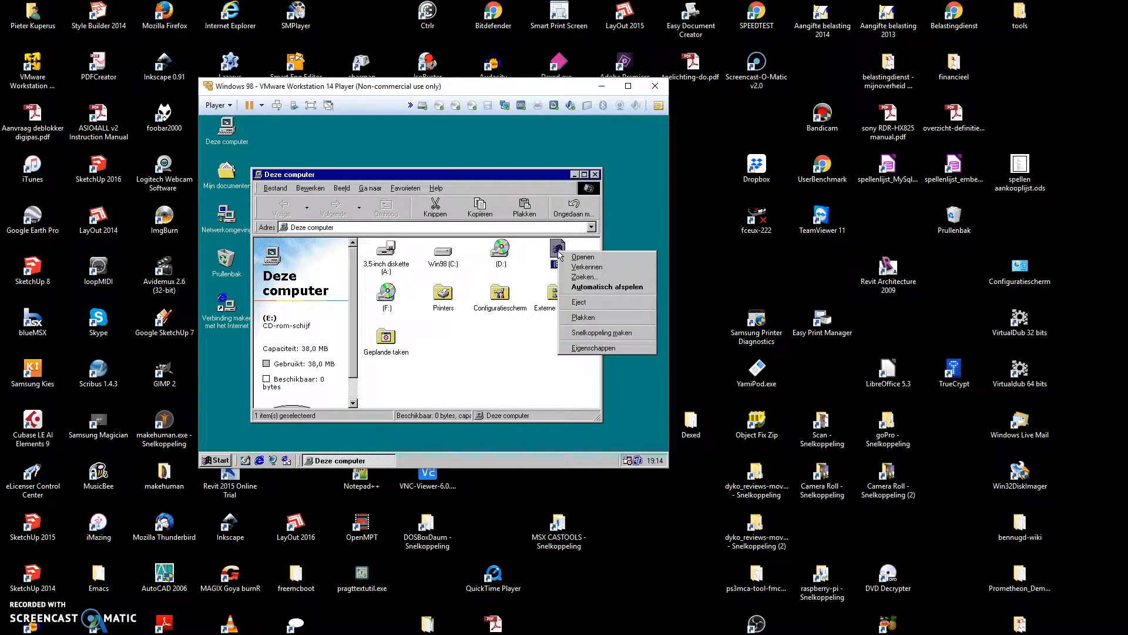
{"action": "left_click", "coordinate": [586, 267]}
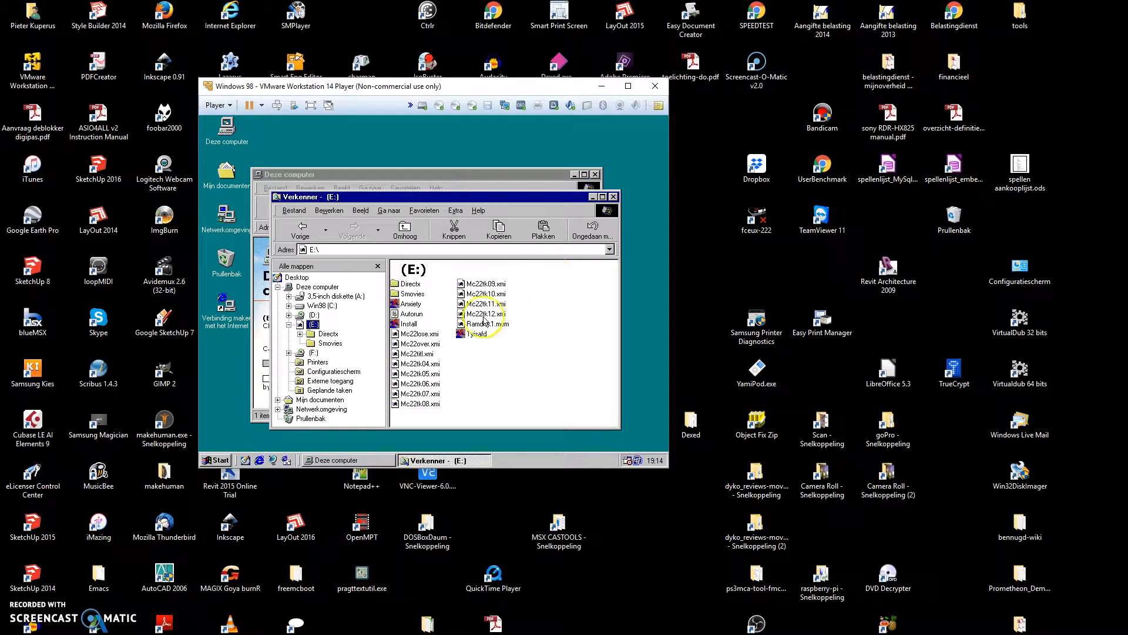
{"action": "left_click", "coordinate": [410, 304]}
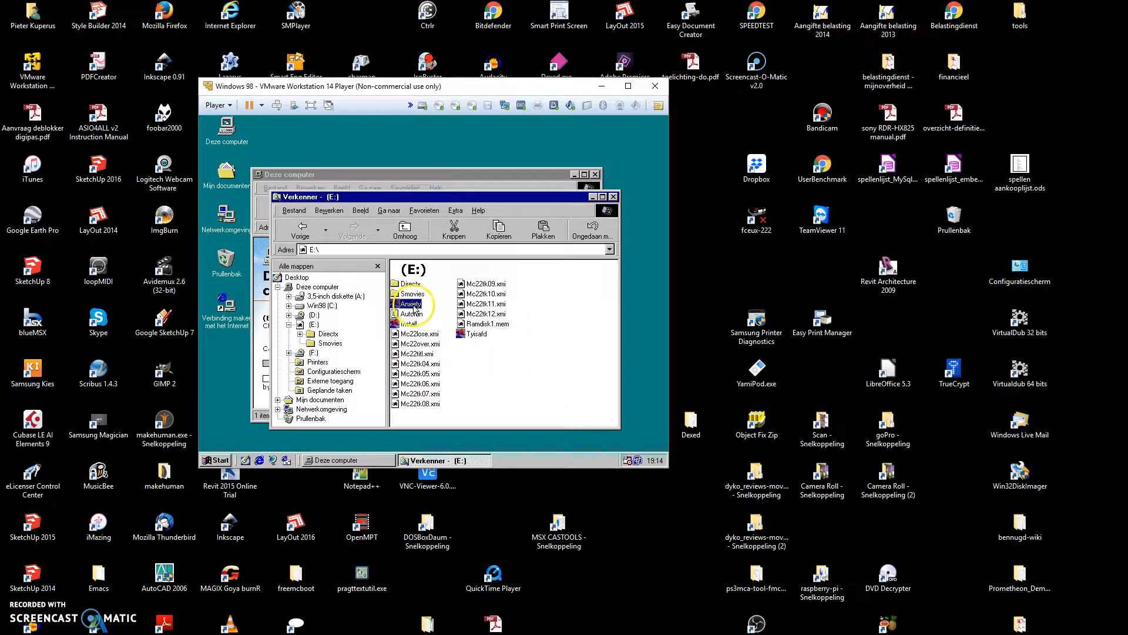
Step: Try to start the Anxiety program from the Separation Anxiety folder on drive C:
{"action": "left_click", "coordinate": [433, 177]}
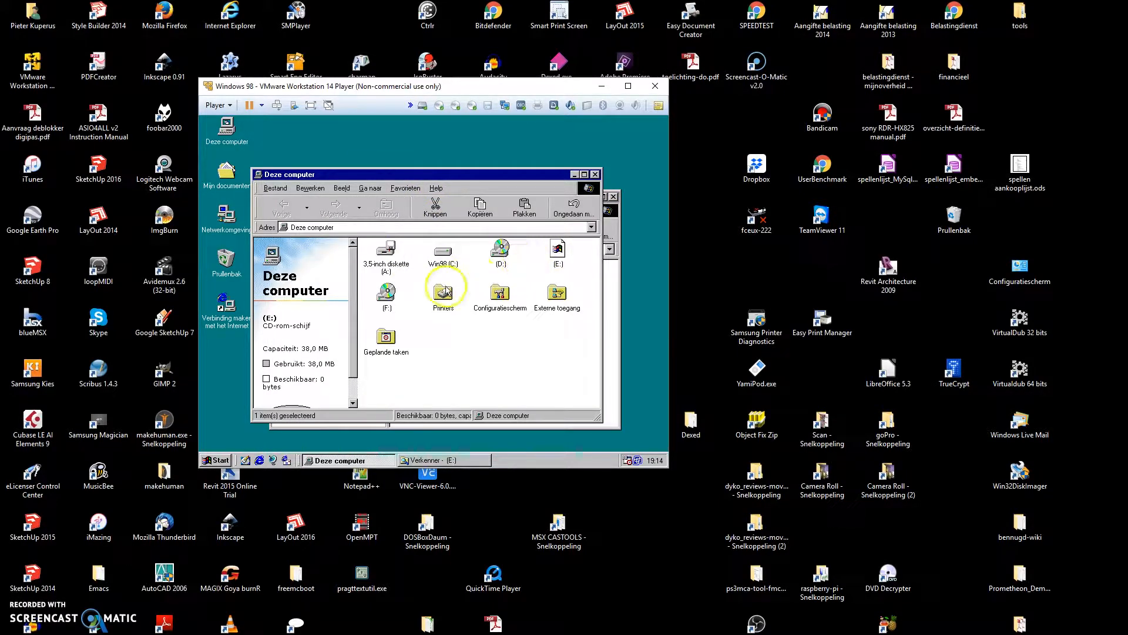
{"action": "double_click", "coordinate": [445, 264]}
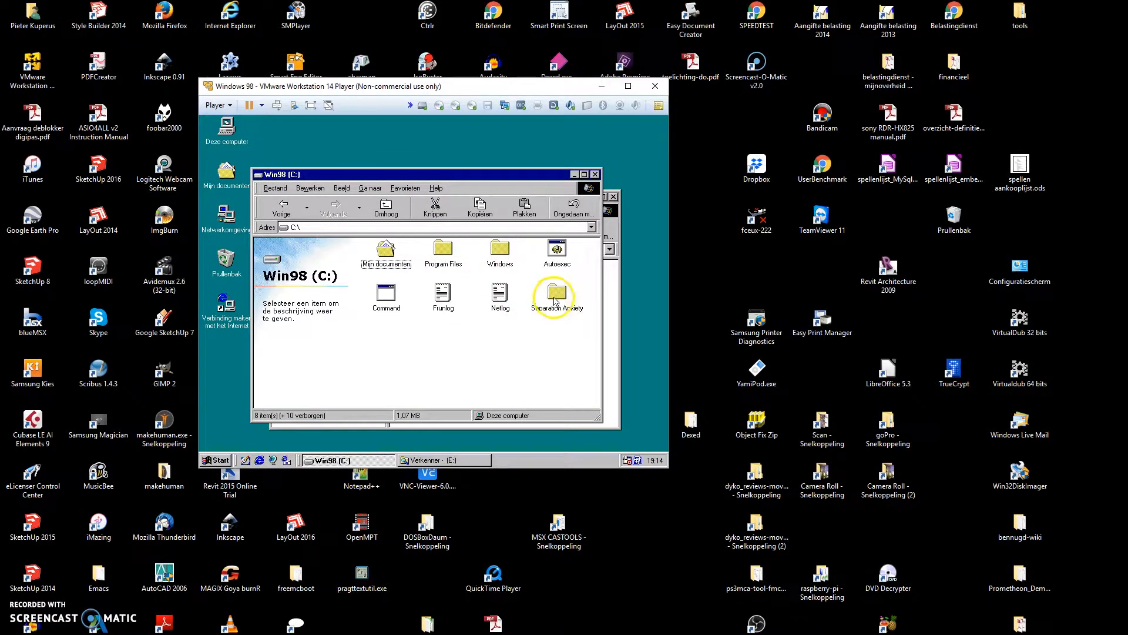
{"action": "double_click", "coordinate": [556, 297]}
{"action": "double_click", "coordinate": [500, 250]}
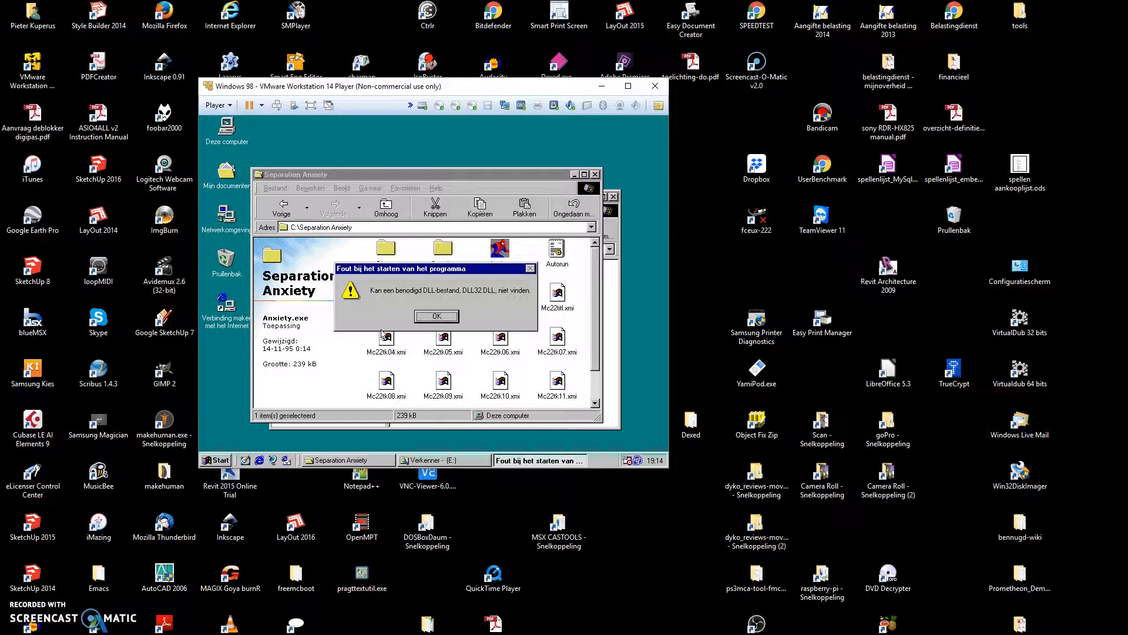
{"action": "left_click", "coordinate": [436, 317]}
{"action": "left_click", "coordinate": [436, 319]}
Step: Try to run Install and Tyisafd from the C:\Separation Anxiety folder, dismissing any error messages
{"action": "left_click", "coordinate": [387, 303]}
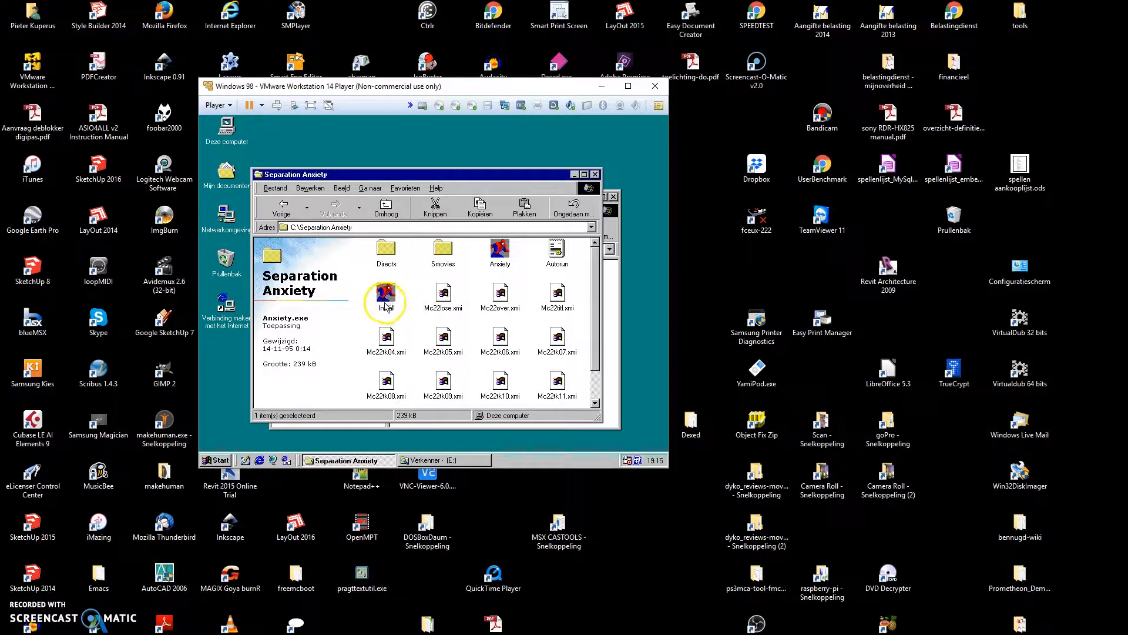
{"action": "double_click", "coordinate": [386, 303]}
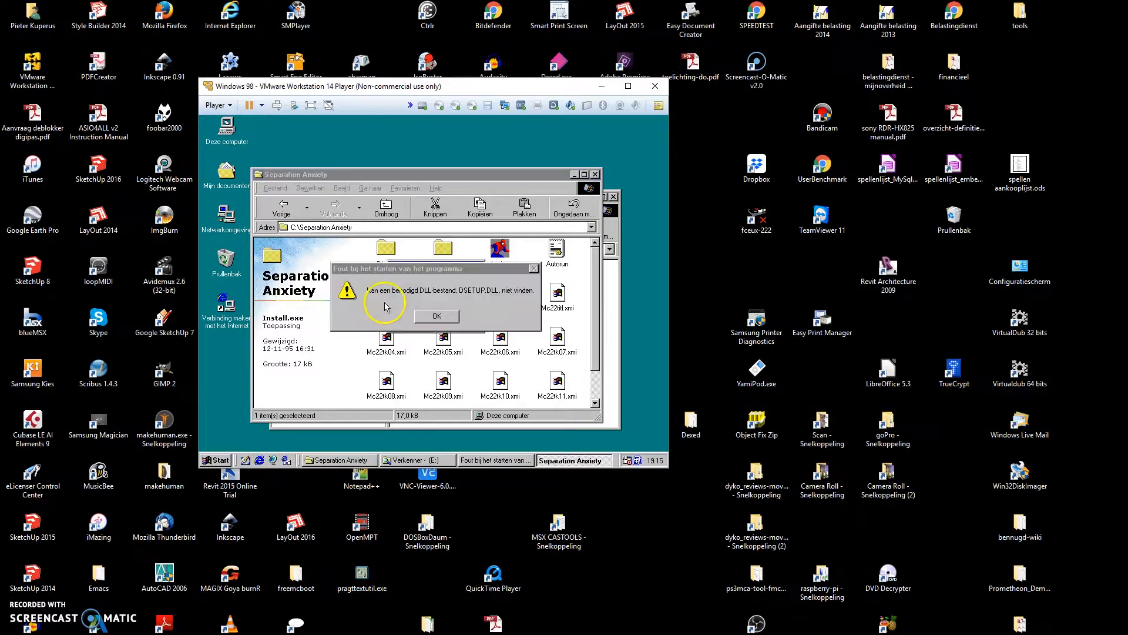
{"action": "left_click", "coordinate": [437, 317]}
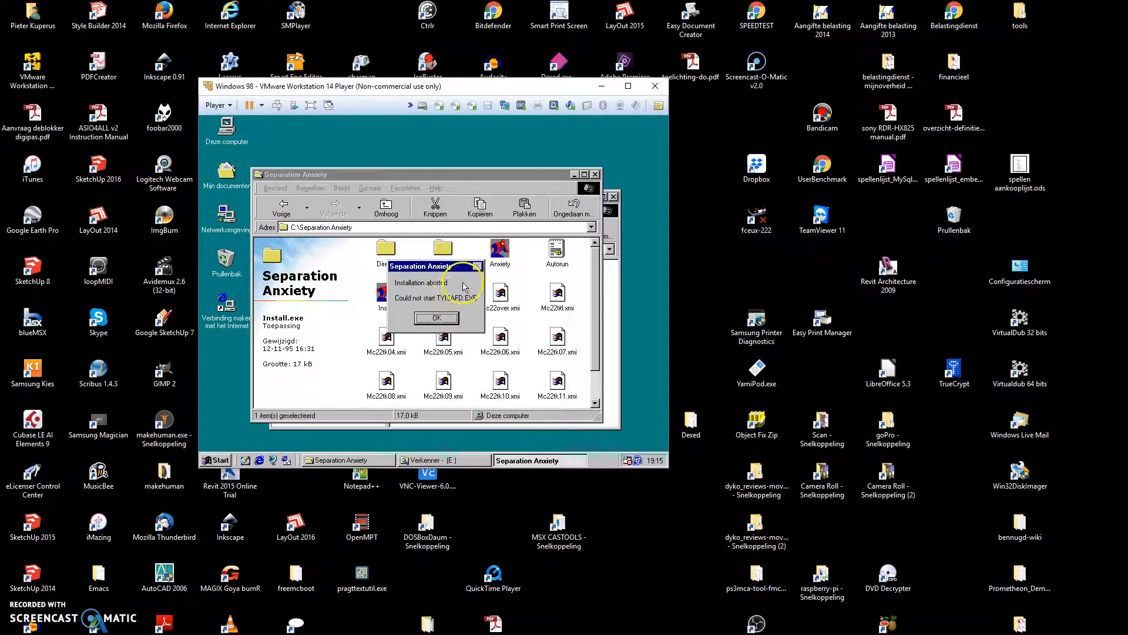
{"action": "left_click", "coordinate": [427, 317]}
{"action": "left_click_drag", "start_coordinate": [595, 328], "coordinate": [597, 364]}
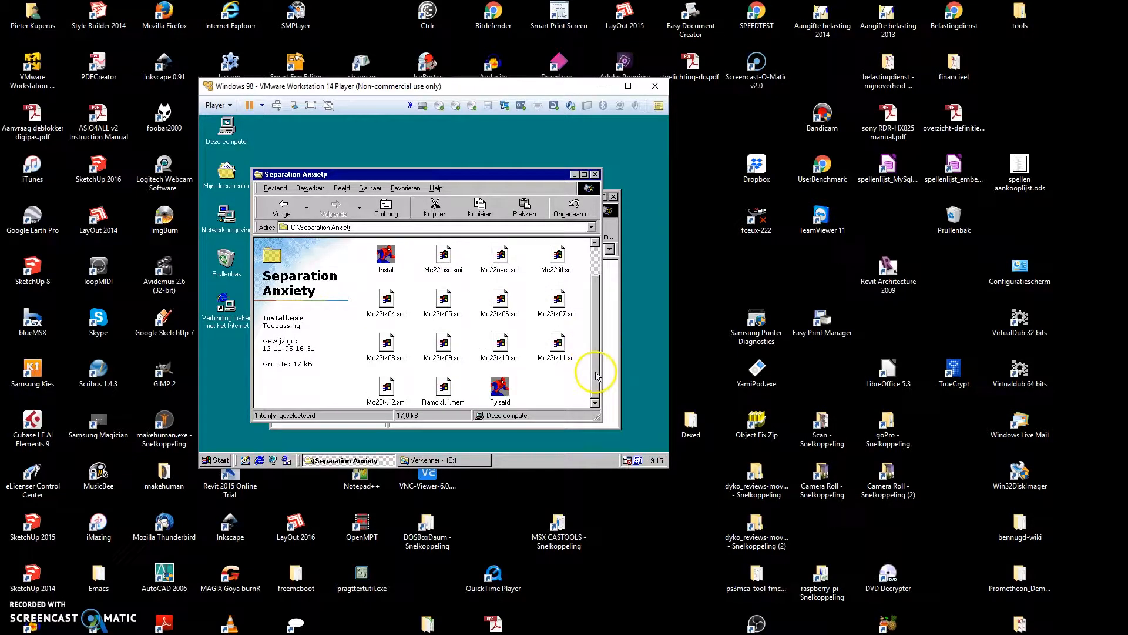
{"action": "double_click", "coordinate": [497, 387]}
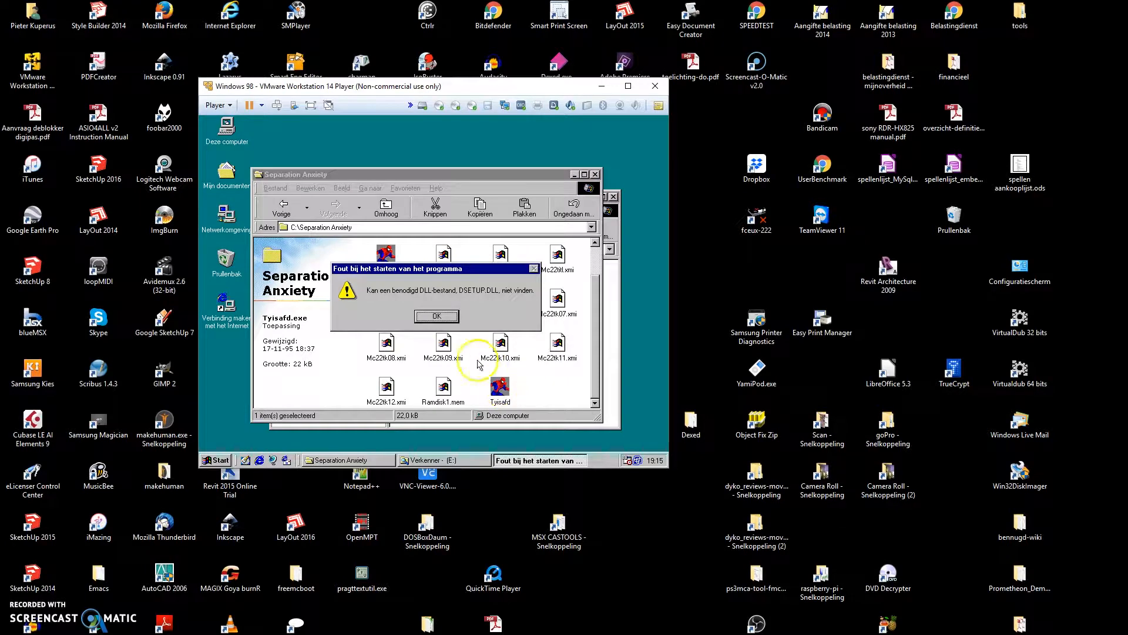
{"action": "left_click", "coordinate": [438, 317]}
Step: Run Install and Tyisafd from CD-ROM drive E:, agreeing to play Separation Anxiety each time
{"action": "left_click", "coordinate": [611, 352]}
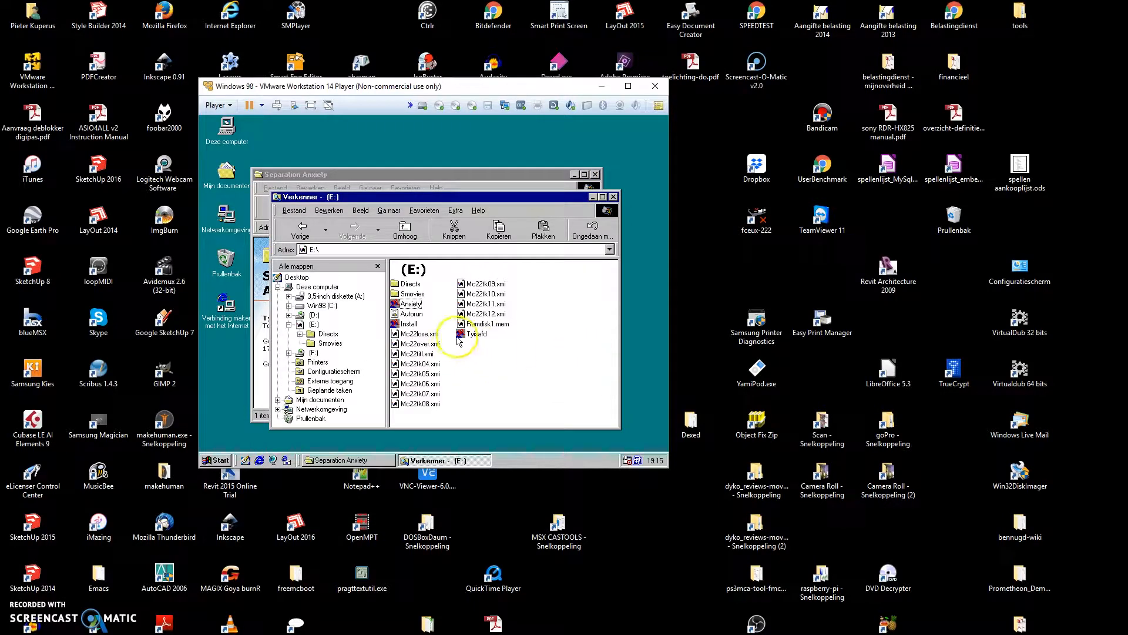
{"action": "double_click", "coordinate": [412, 325]}
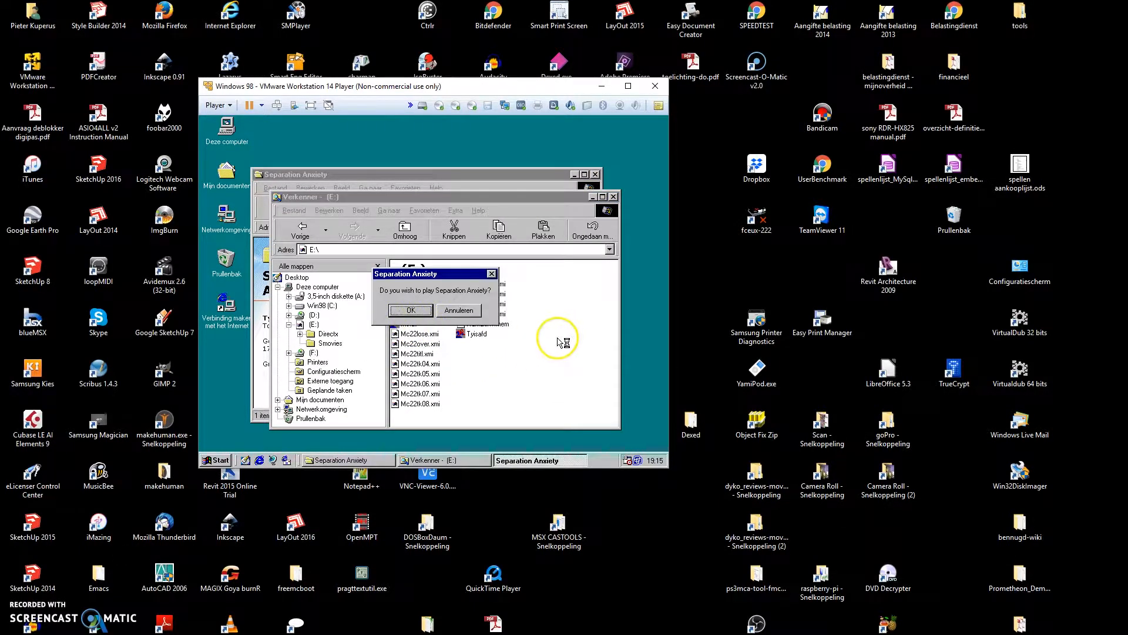
{"action": "left_click", "coordinate": [411, 310]}
{"action": "double_click", "coordinate": [473, 335]}
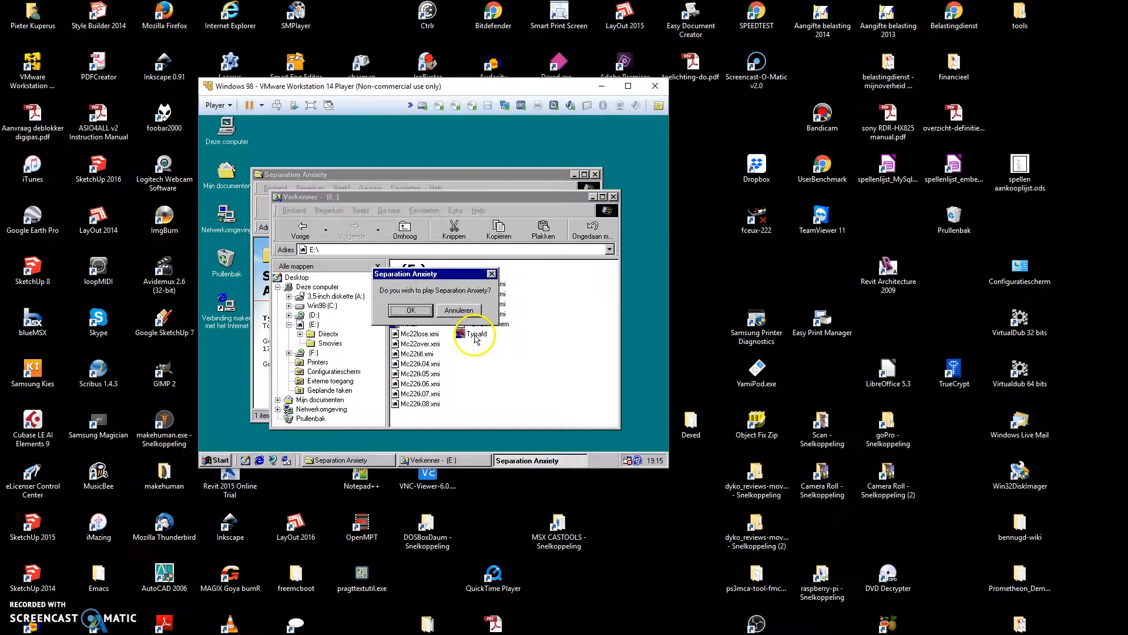
{"action": "left_click", "coordinate": [427, 310]}
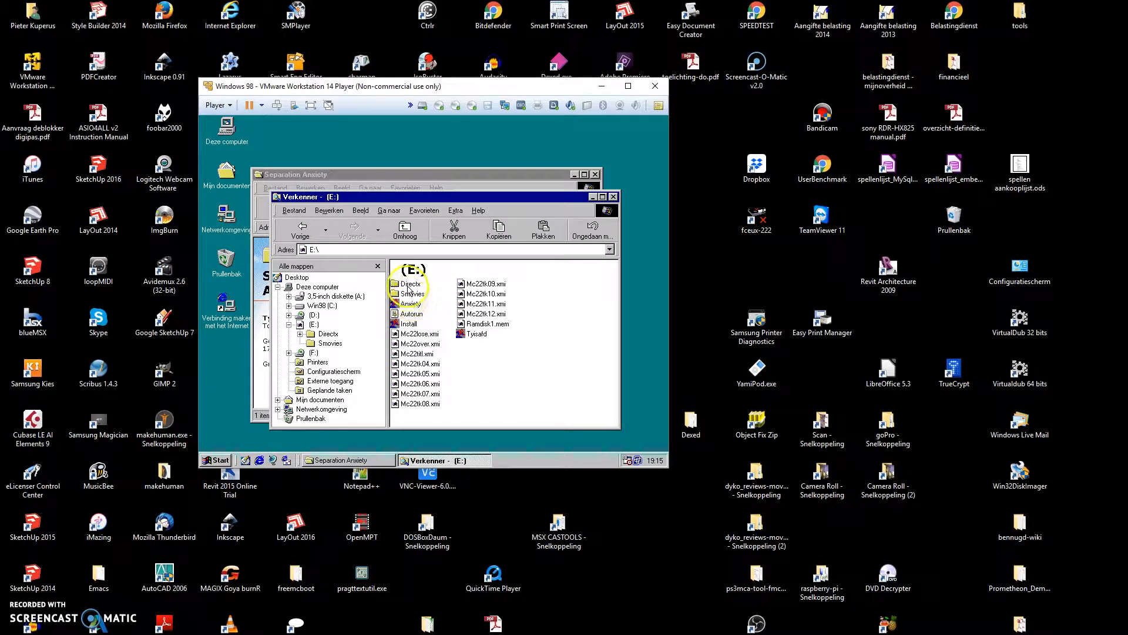
Step: Examine the audio driver folders Bin and Msdsound under E:\DIRECTX\DRIVERS\AUDIO and return to the Drivers folder
{"action": "double_click", "coordinate": [410, 283]}
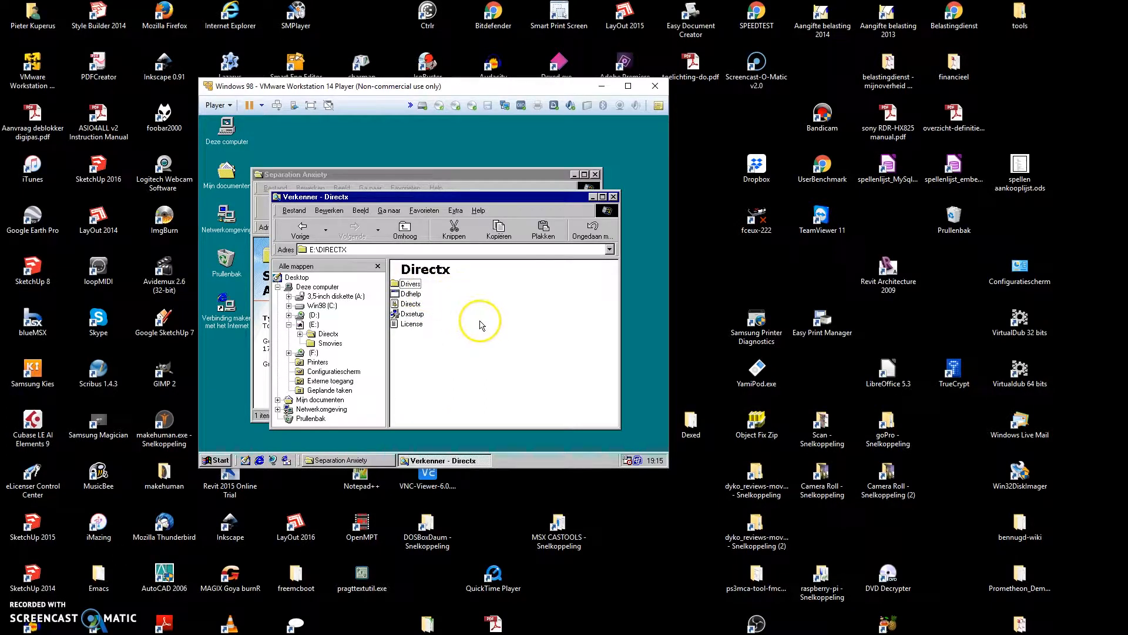
{"action": "double_click", "coordinate": [411, 285]}
{"action": "double_click", "coordinate": [410, 284]}
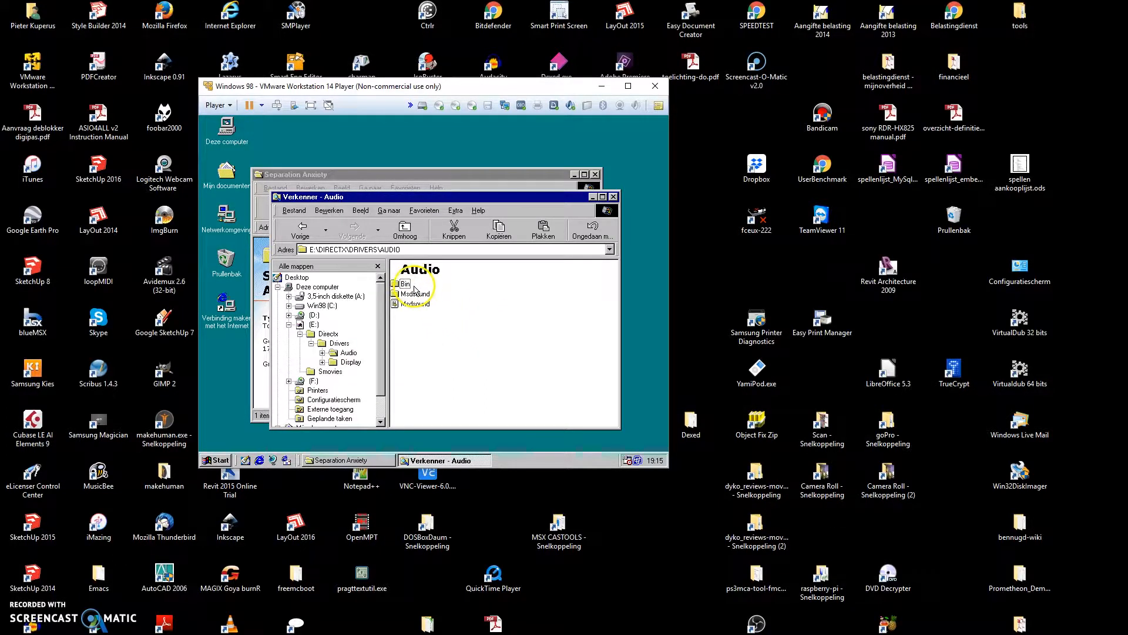
{"action": "double_click", "coordinate": [406, 285]}
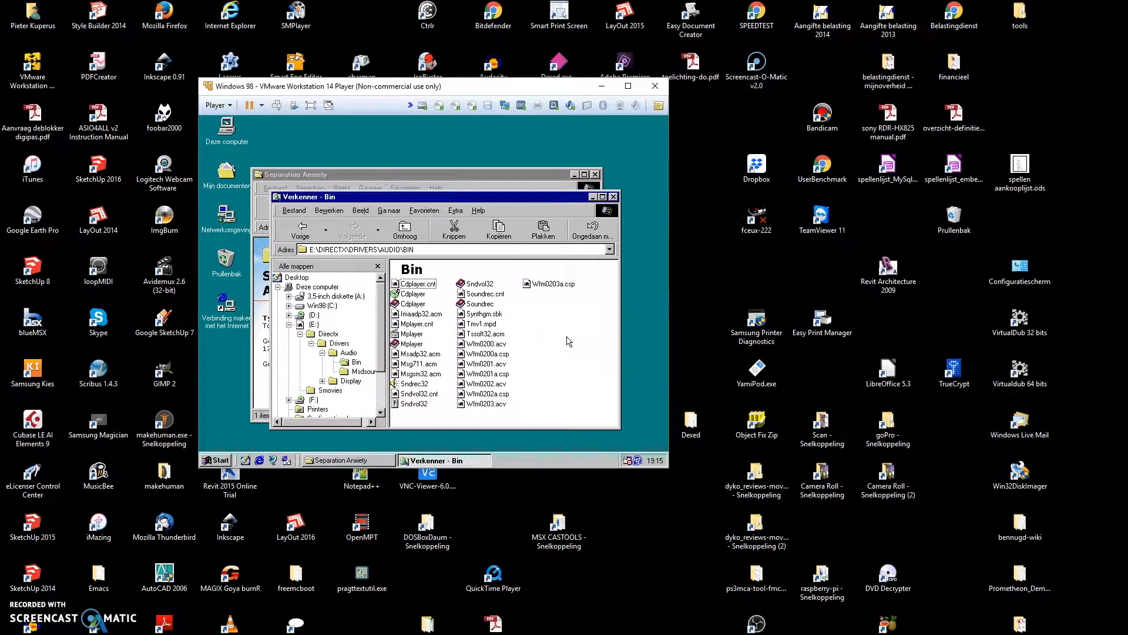
{"action": "left_click", "coordinate": [301, 229]}
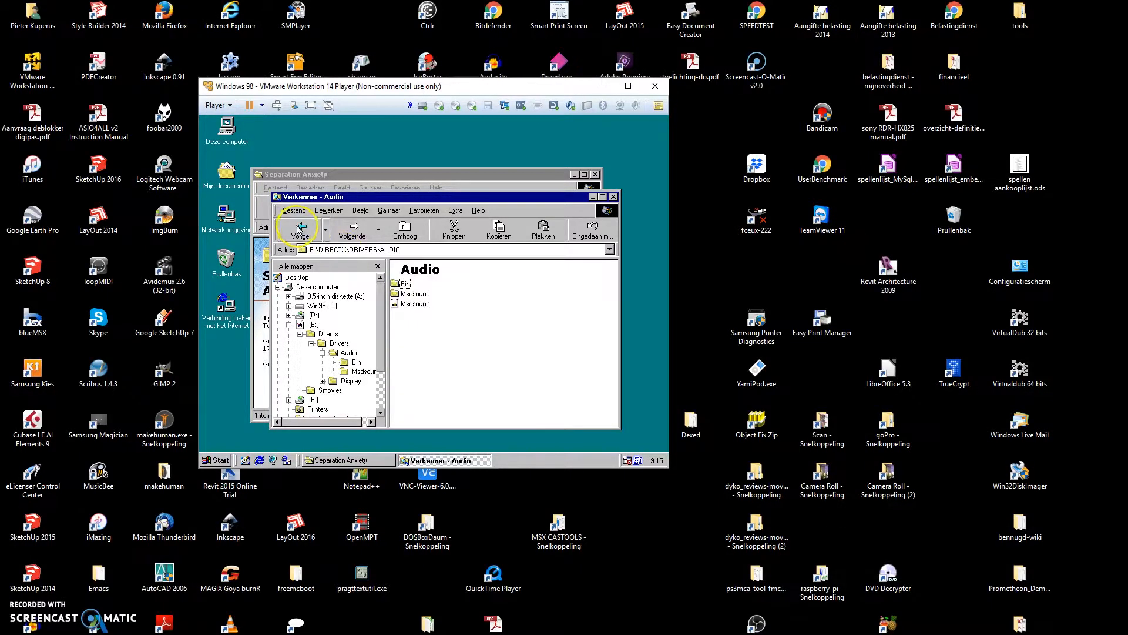
{"action": "double_click", "coordinate": [422, 294]}
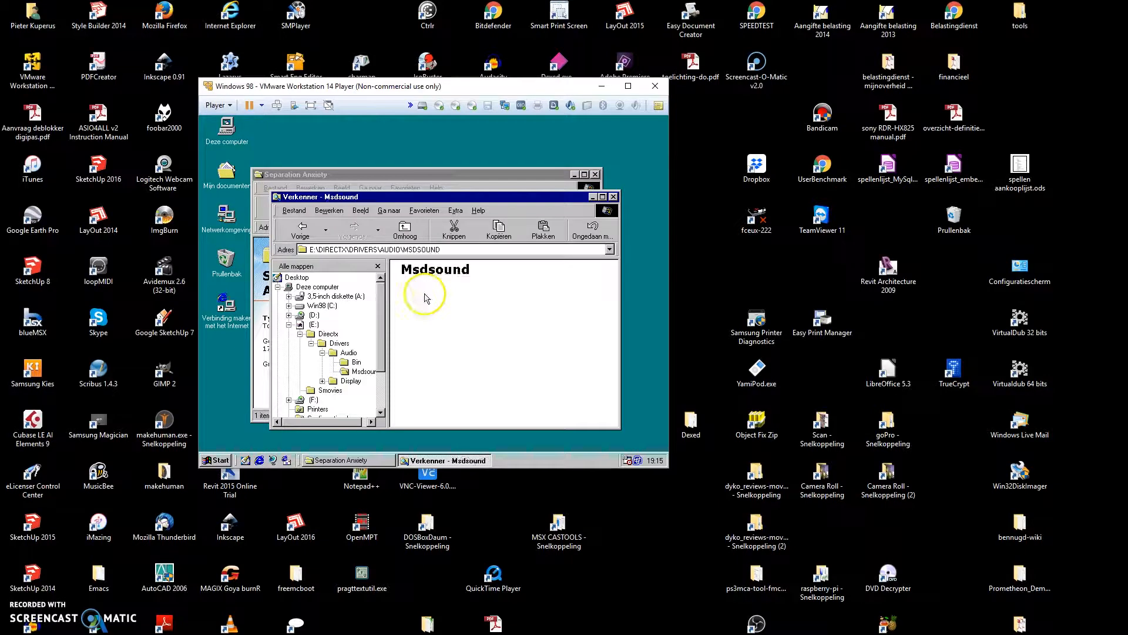
{"action": "left_click", "coordinate": [301, 230]}
{"action": "left_click", "coordinate": [300, 231]}
Step: Examine the display driver folders Bin and Msddraw under E:\DIRECTX\DRIVERS\DISPLAY and return to the Directx folder
{"action": "double_click", "coordinate": [415, 293]}
{"action": "double_click", "coordinate": [407, 284]}
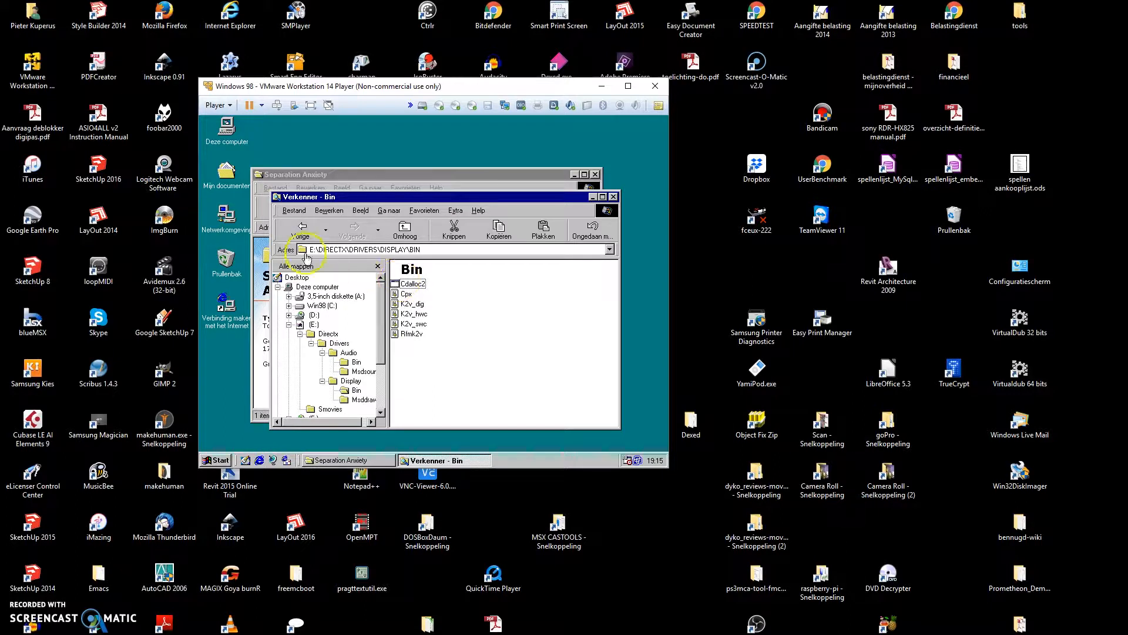
{"action": "left_click", "coordinate": [298, 228]}
{"action": "left_click", "coordinate": [417, 293]}
{"action": "double_click", "coordinate": [417, 294]}
{"action": "left_click", "coordinate": [301, 230]}
{"action": "left_click", "coordinate": [300, 232]}
{"action": "left_click", "coordinate": [301, 232]}
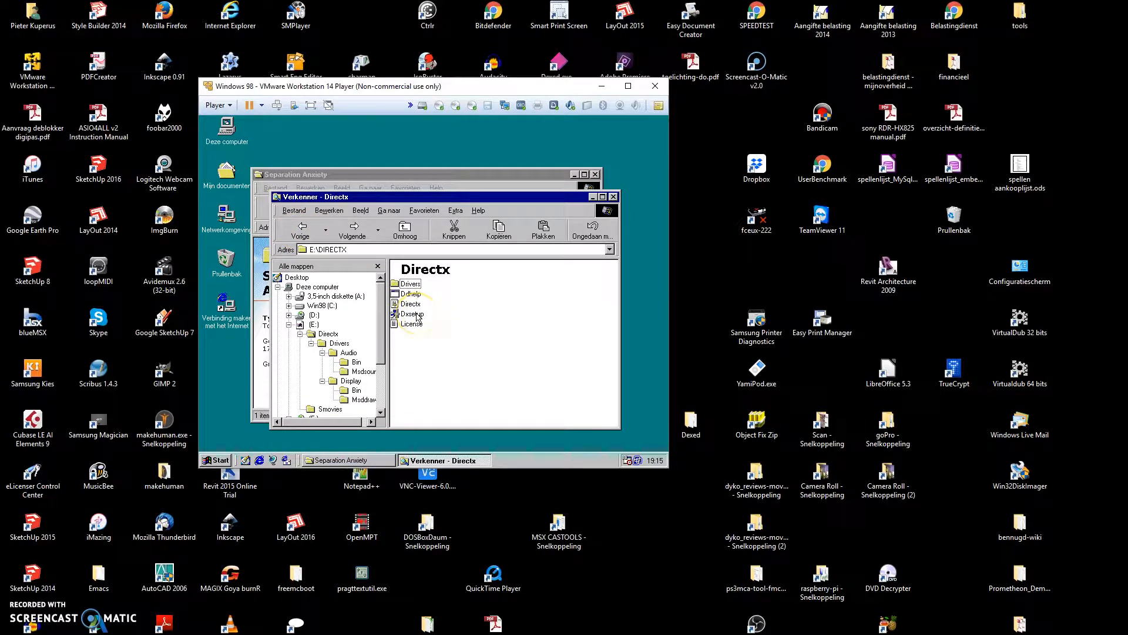
Step: Run Dxsetup from E:\DIRECTX and check the version and certification of the display driver and DirectPlay components
{"action": "left_click", "coordinate": [411, 294]}
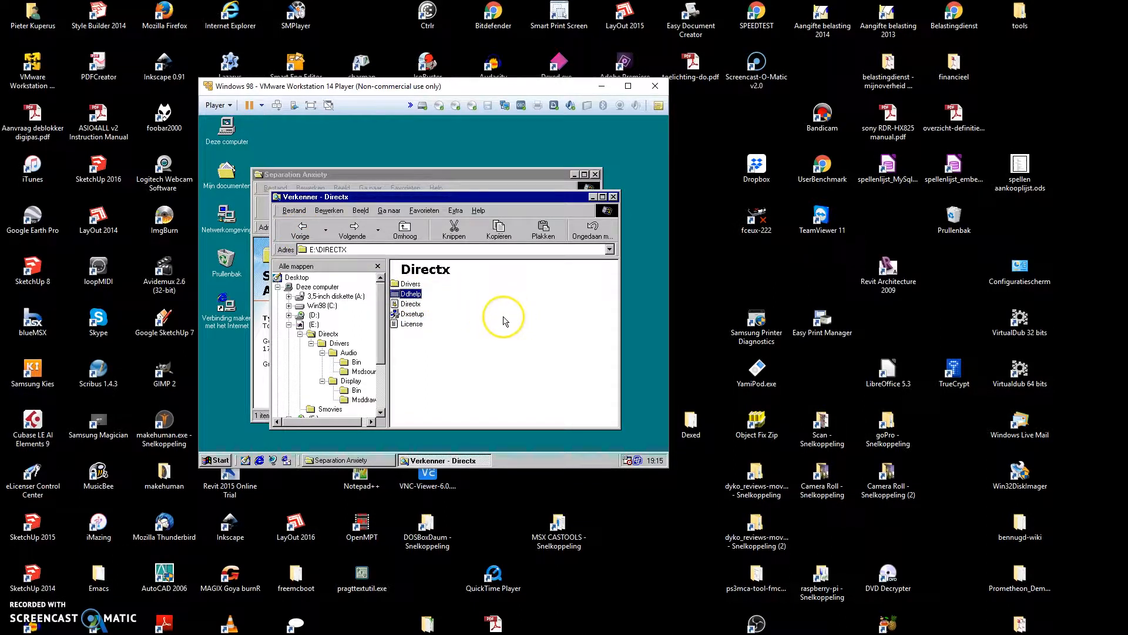
{"action": "double_click", "coordinate": [412, 314]}
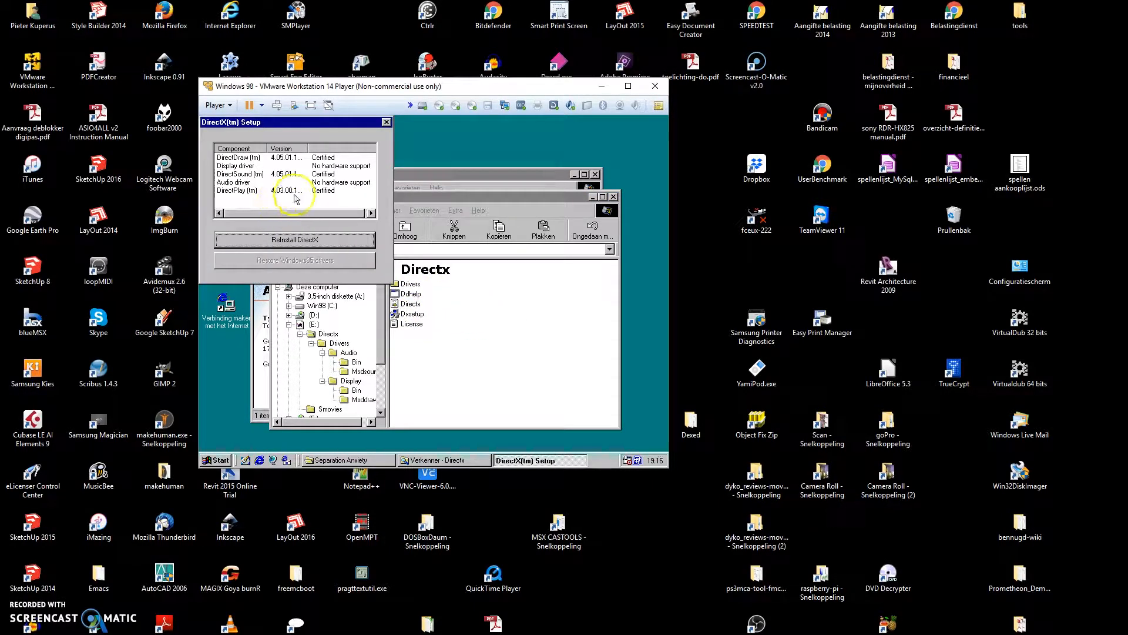
{"action": "left_click", "coordinate": [338, 165]}
{"action": "left_click", "coordinate": [236, 166]}
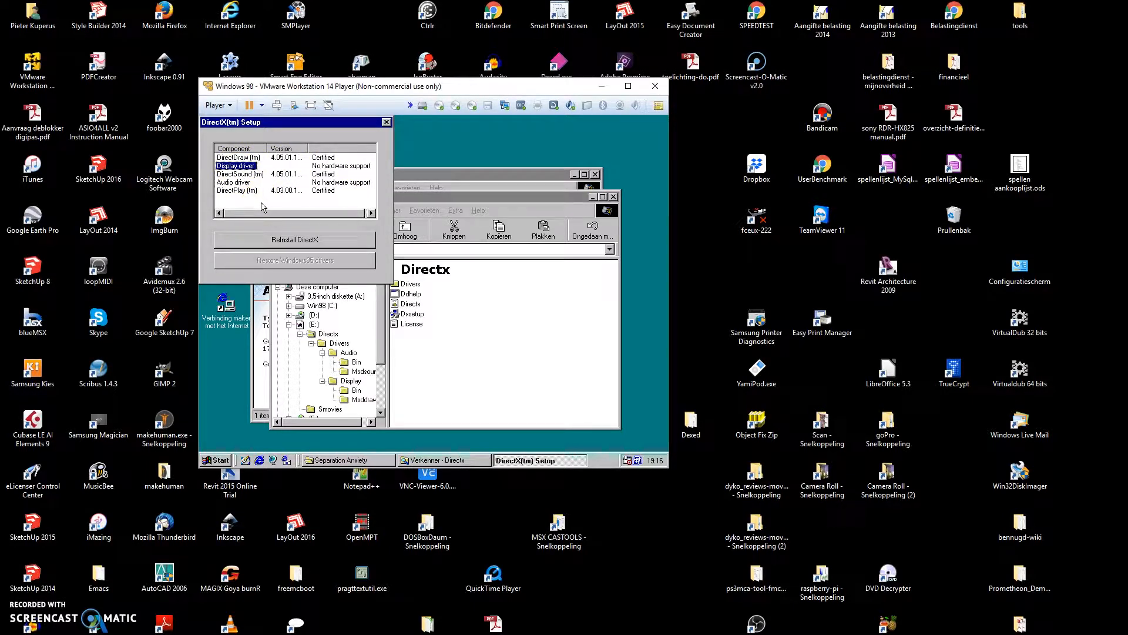
{"action": "left_click", "coordinate": [238, 189]}
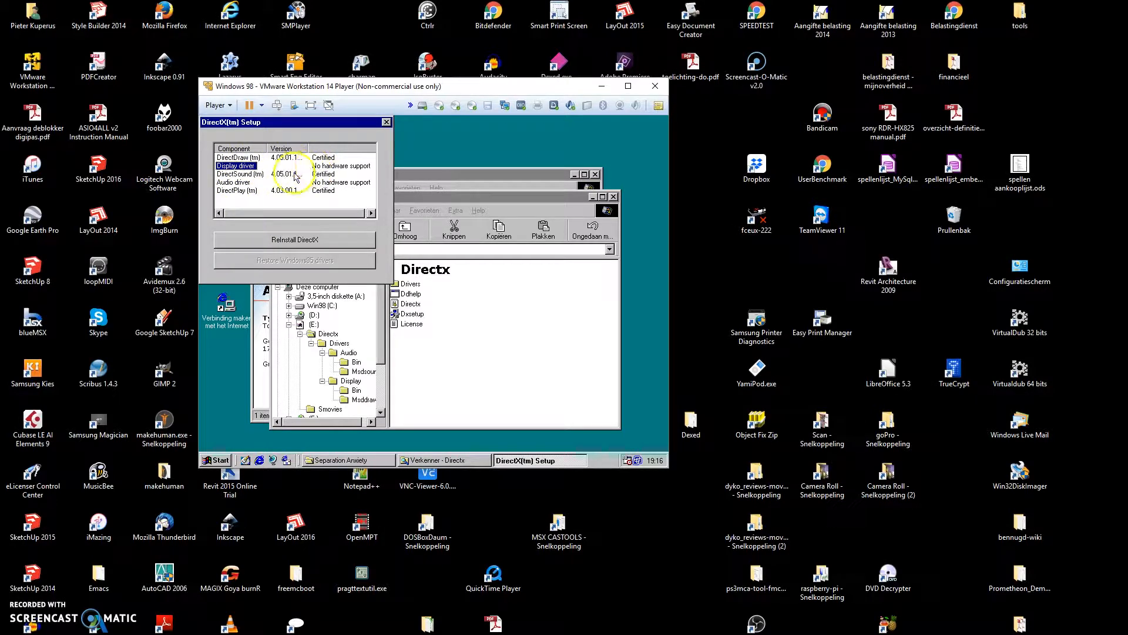
Step: Reinstall DirectX and rerun Dxsetup to recheck the component list before closing the setup
{"action": "left_click", "coordinate": [287, 244]}
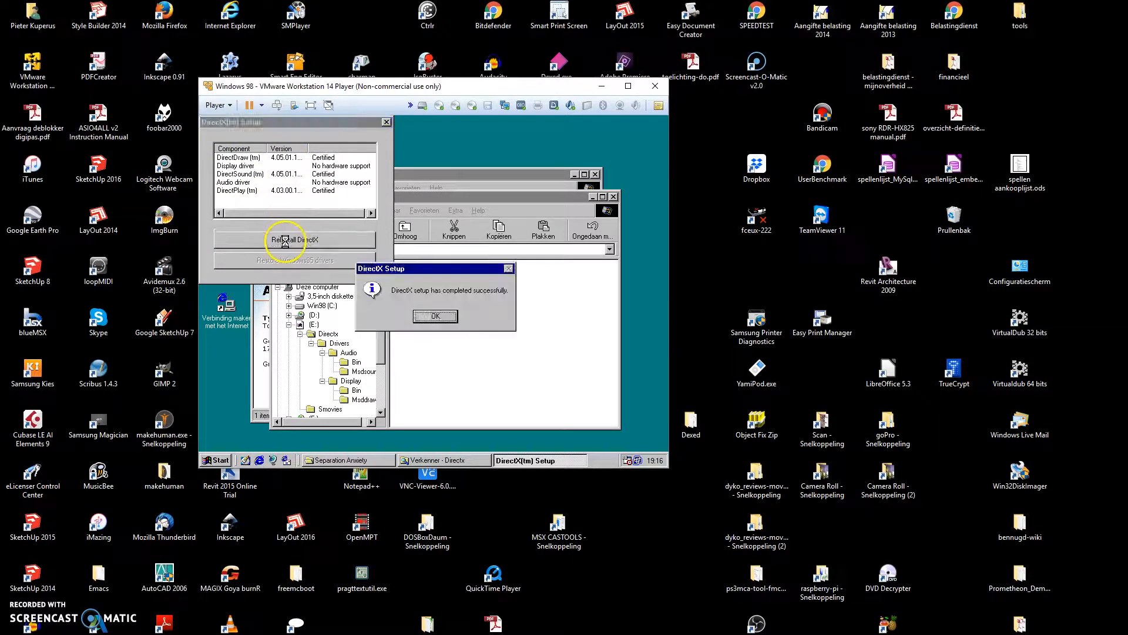
{"action": "left_click", "coordinate": [441, 322]}
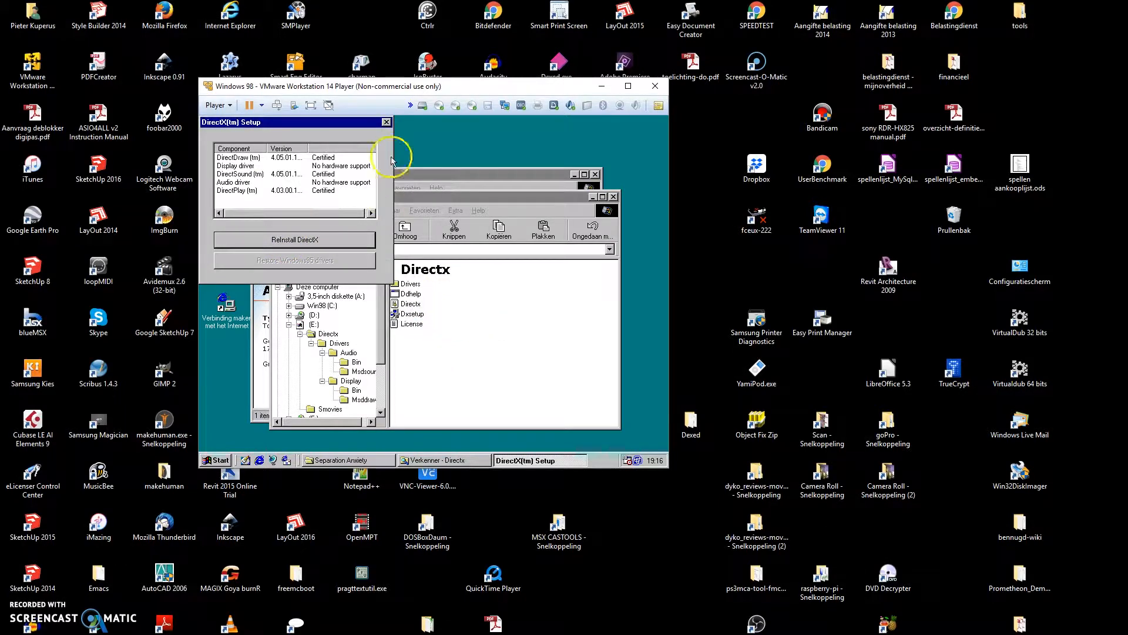
{"action": "left_click", "coordinate": [386, 122]}
{"action": "double_click", "coordinate": [413, 315]}
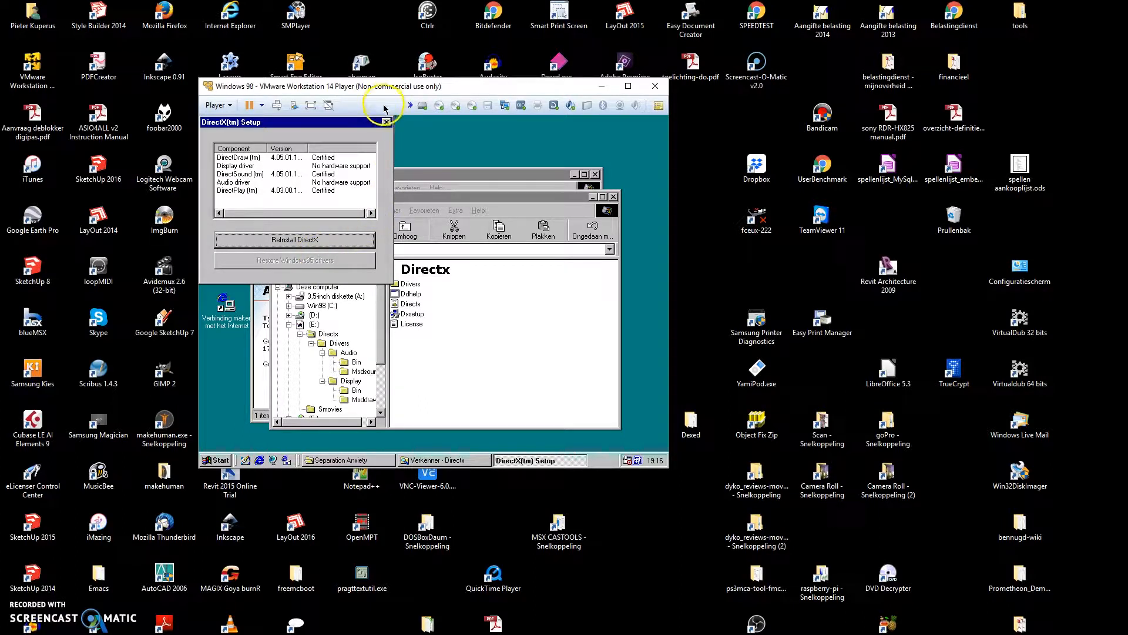
{"action": "left_click", "coordinate": [386, 123]}
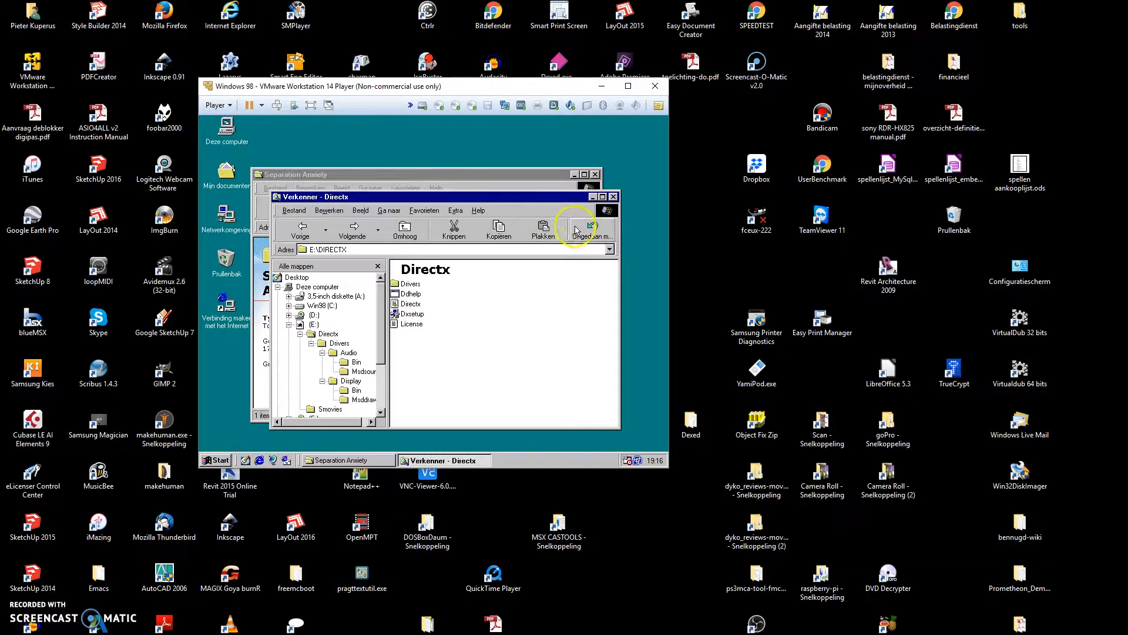
Step: Close the Explorer window on E:\DIRECTX and try to run Anxiety from C:\Separation Anxiety
{"action": "left_click", "coordinate": [612, 197]}
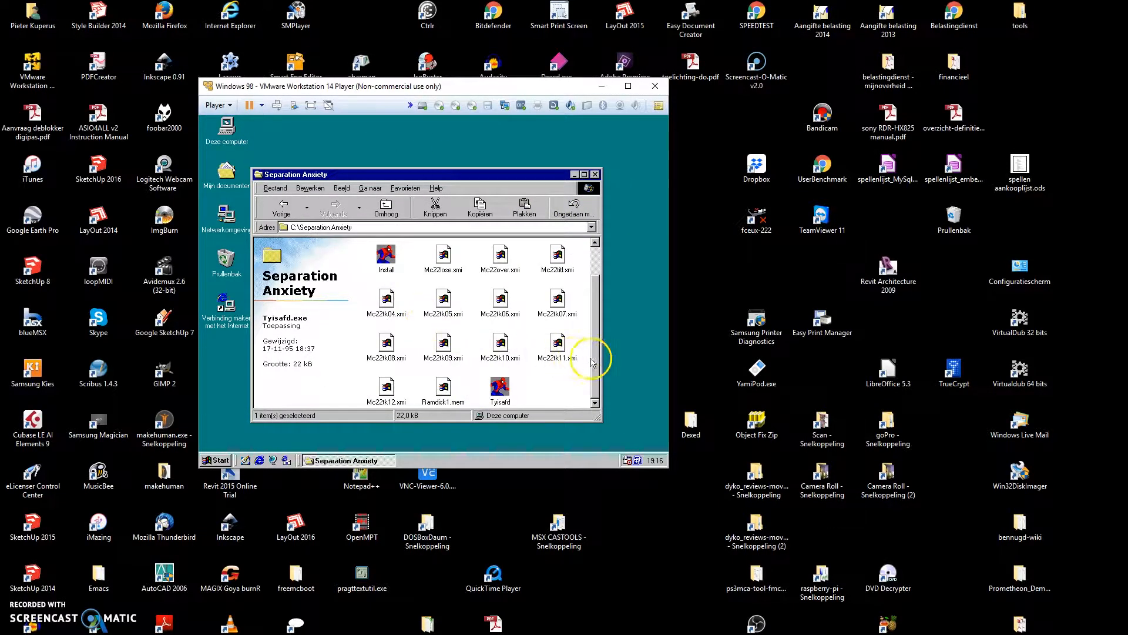
{"action": "left_click_drag", "start_coordinate": [595, 355], "coordinate": [594, 292]}
{"action": "double_click", "coordinate": [501, 249]}
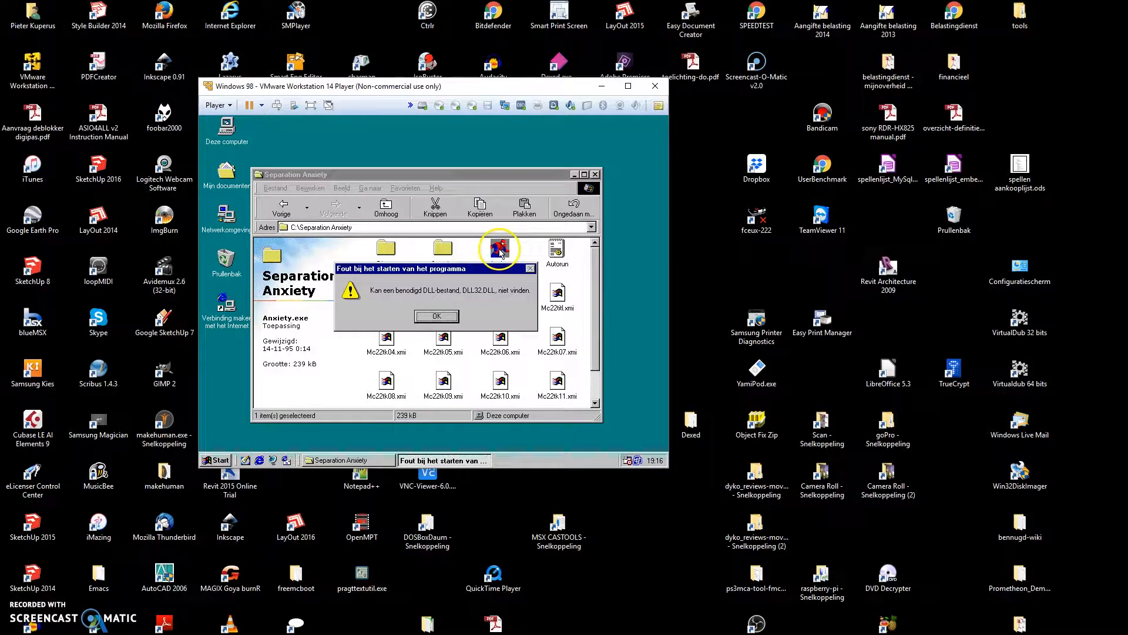
{"action": "left_click", "coordinate": [437, 317]}
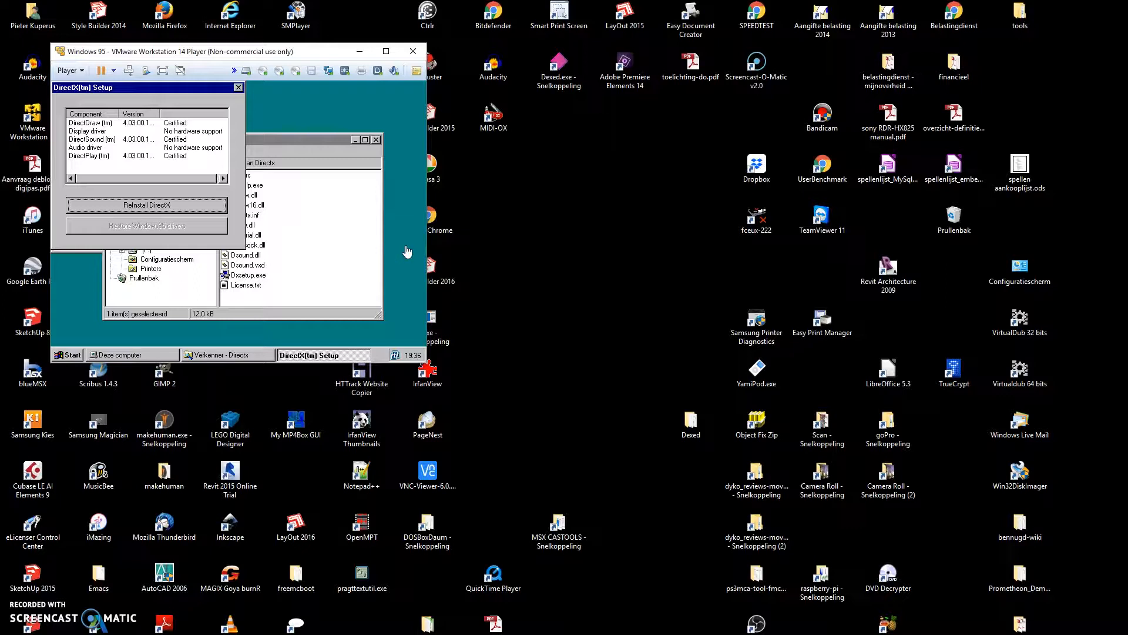
Step: Check the display driver entry in DirectX Setup on the Windows 95 virtual machine, and run Anxiety.exe from drive E:
{"action": "left_click", "coordinate": [240, 124]}
{"action": "left_click", "coordinate": [205, 130]}
{"action": "left_click", "coordinate": [85, 131]}
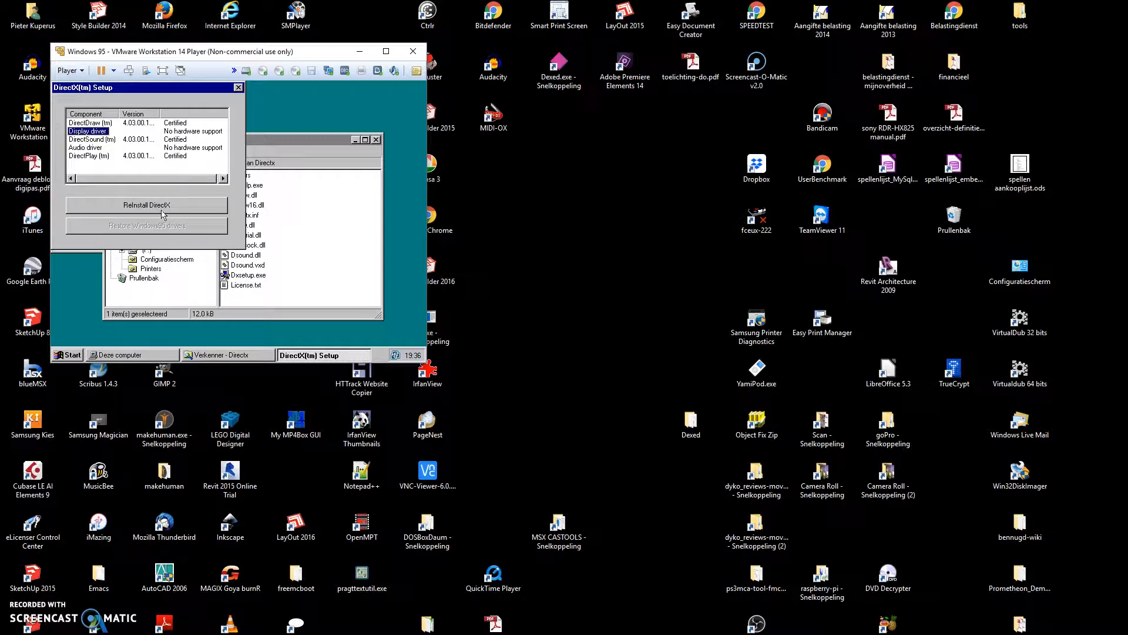
{"action": "left_click", "coordinate": [238, 88]}
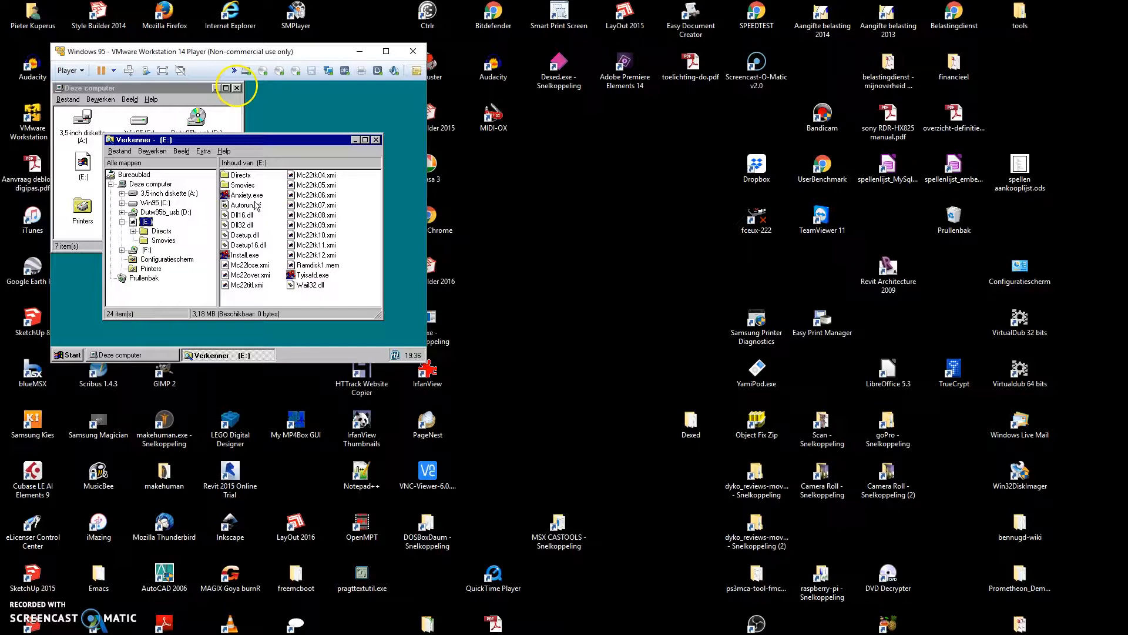
{"action": "double_click", "coordinate": [256, 198]}
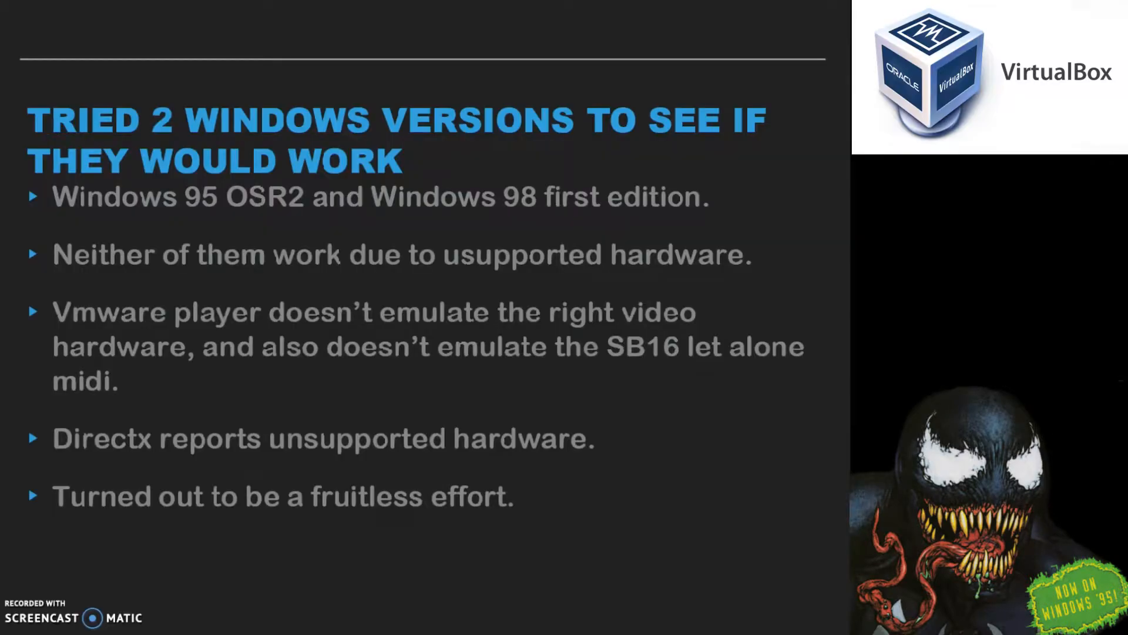
{"action": "key", "text": "Right"}
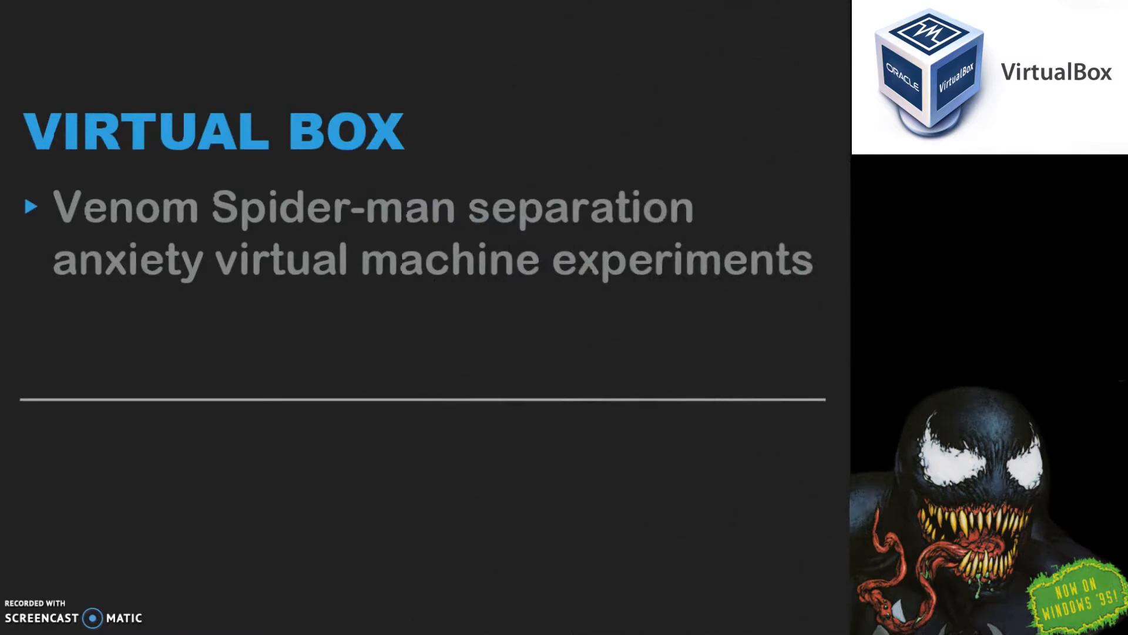
{"action": "key", "text": "Right"}
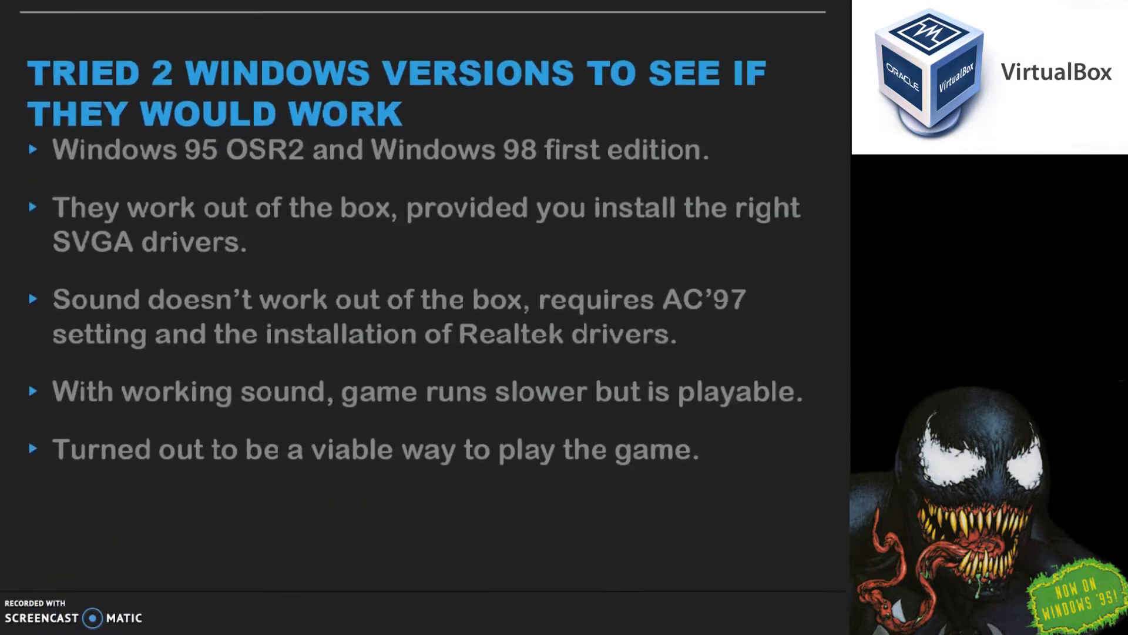